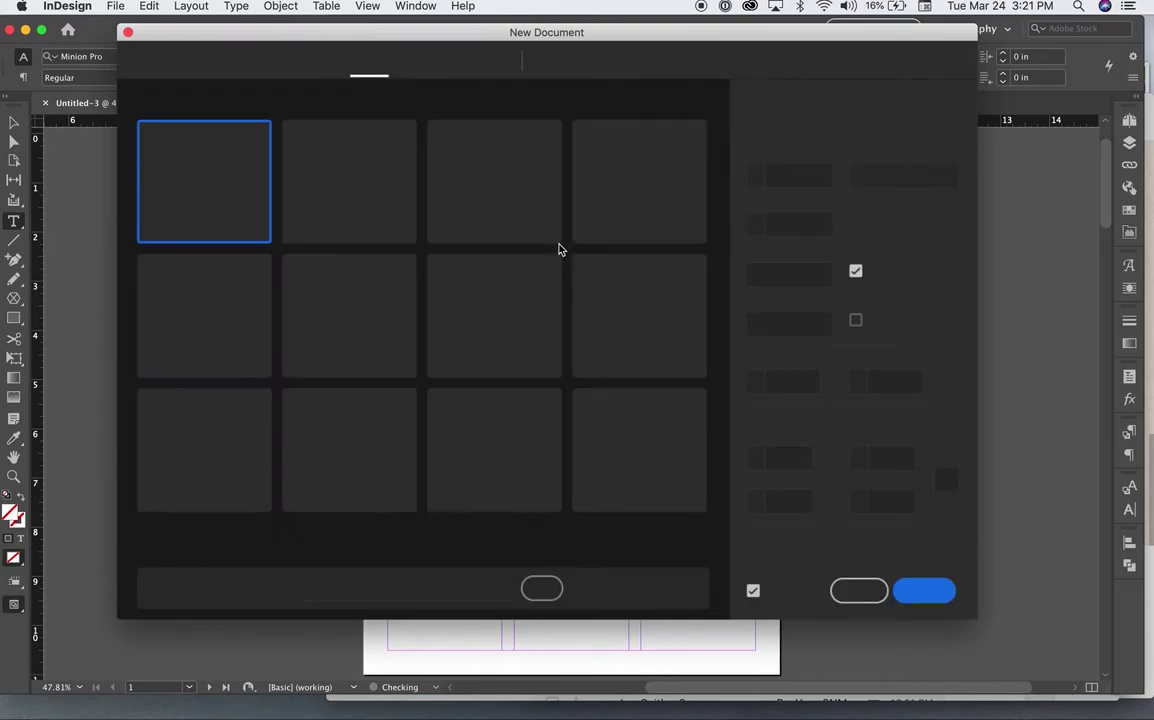
- Name the new document "Newletter" plus the owner's first name, keeping 8.5 x 11 in portrait, 8 pages and facing pages
double_click(790, 127)
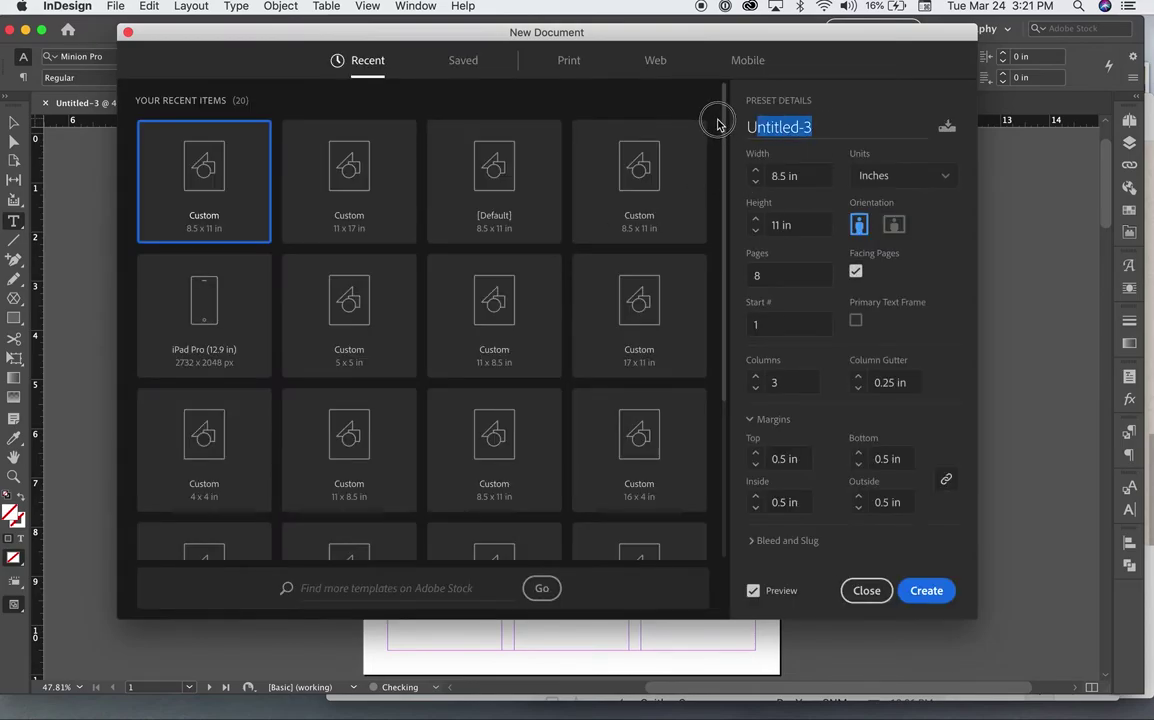
text(NewletterMichael)
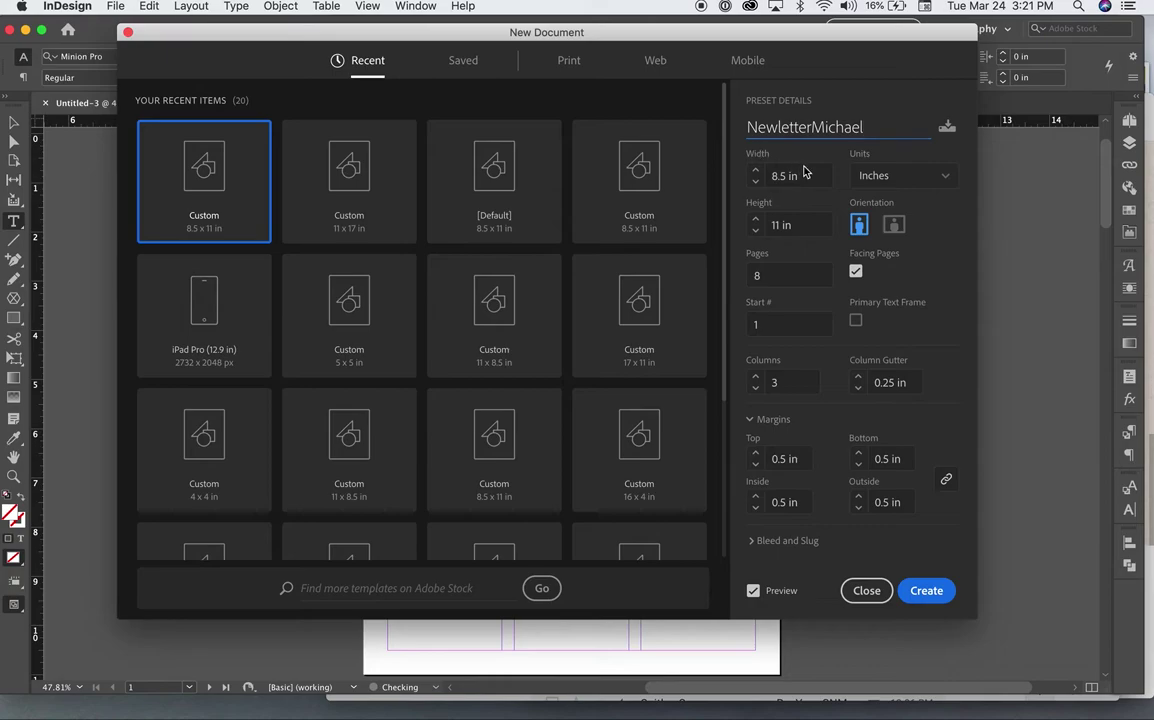
click(740, 276)
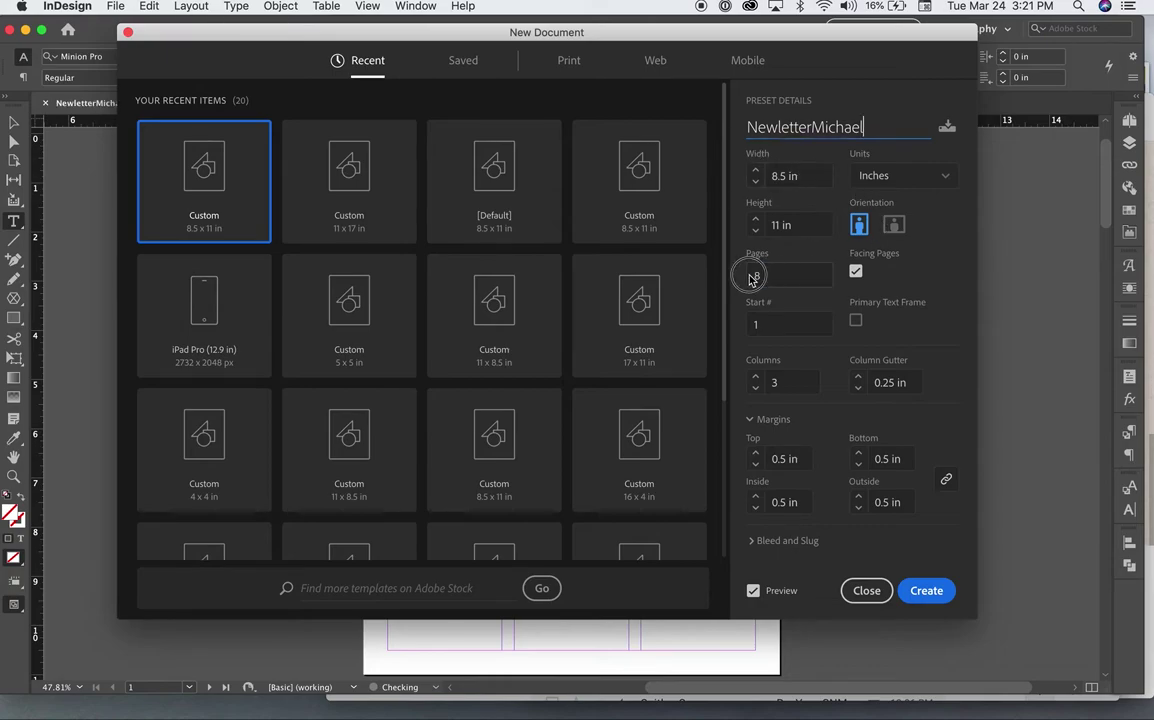
click(796, 225)
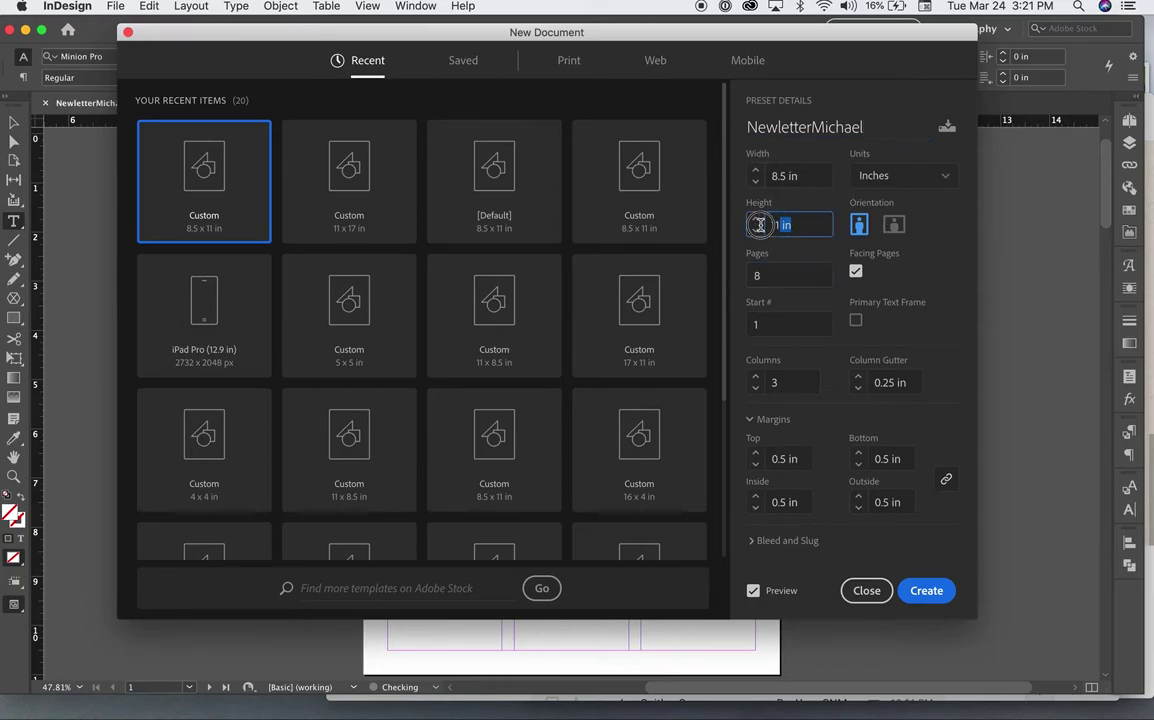
click(759, 177)
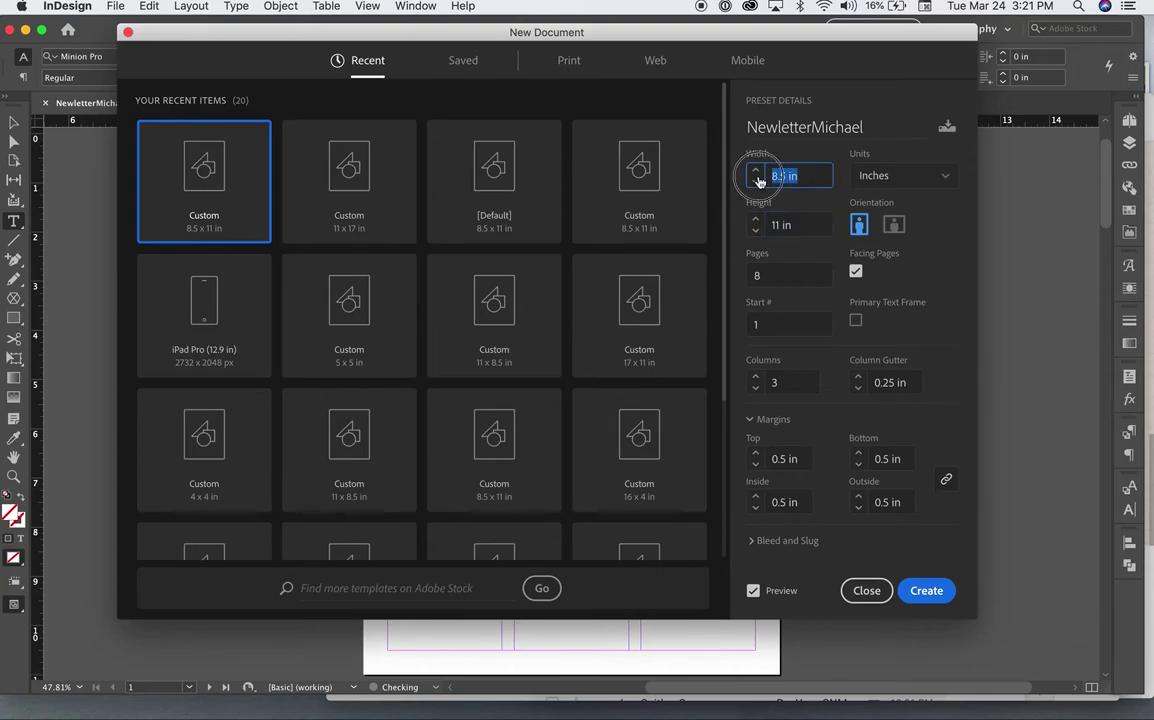
click(897, 180)
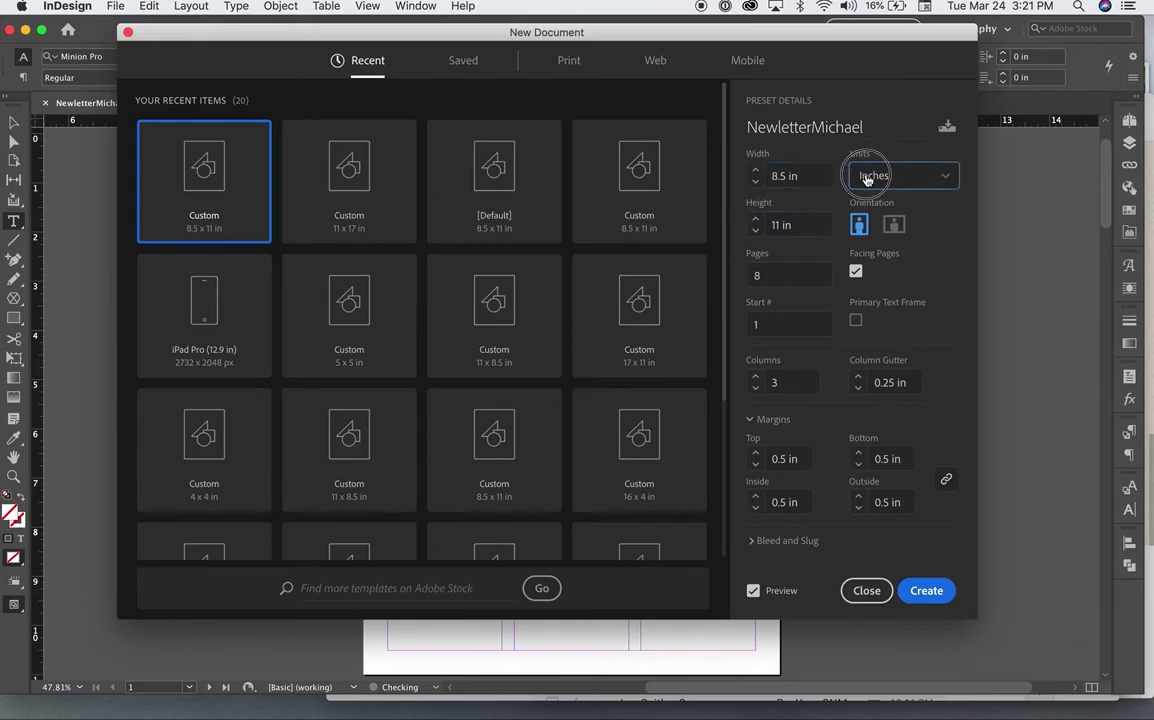
click(948, 179)
click(903, 259)
click(855, 270)
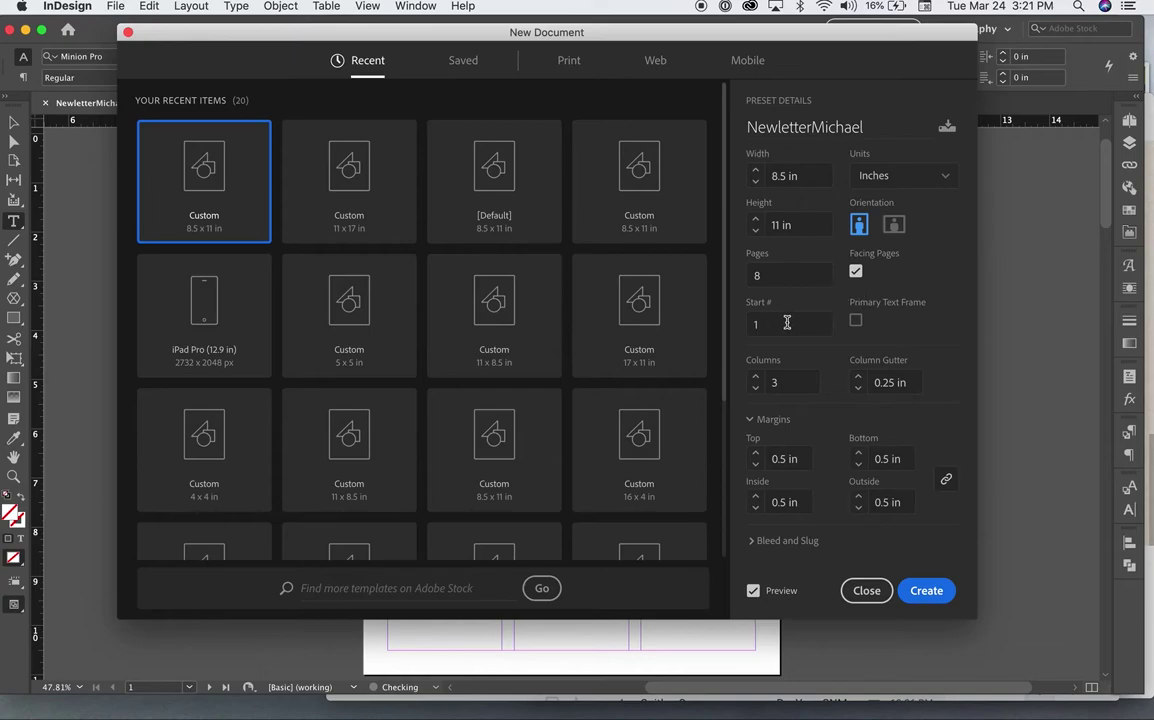
- Create the document with 3 columns, a 0.25 in column gutter and 0.5 in margins on all sides
click(752, 384)
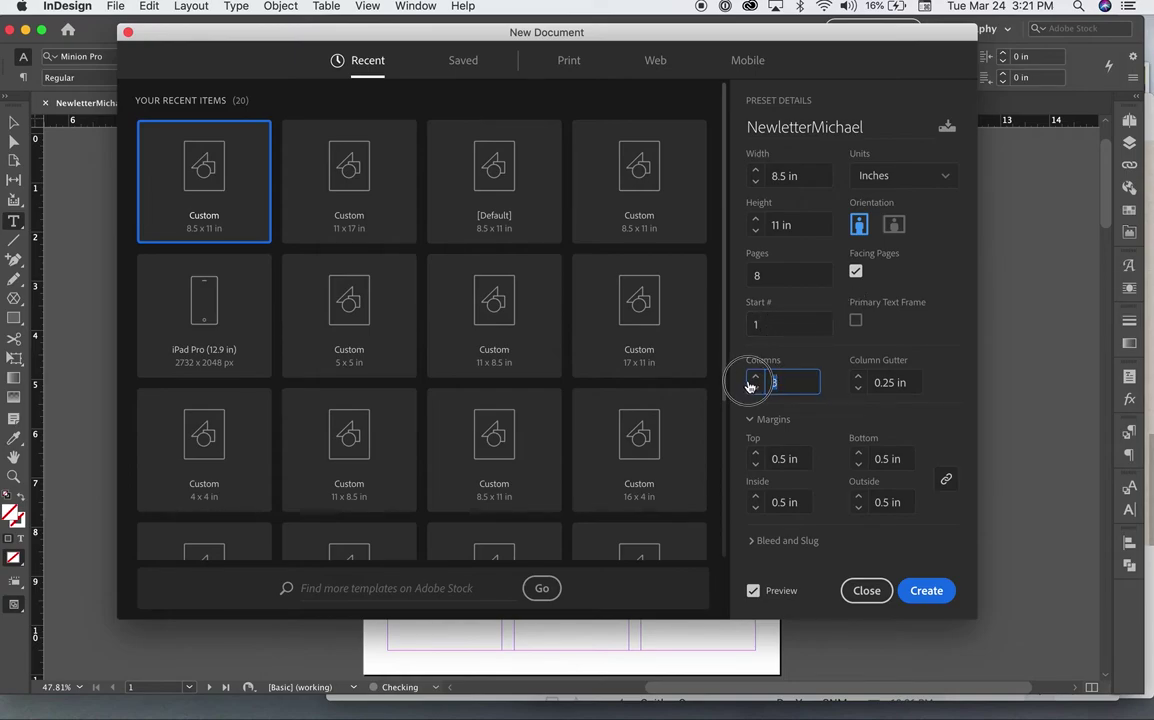
click(872, 386)
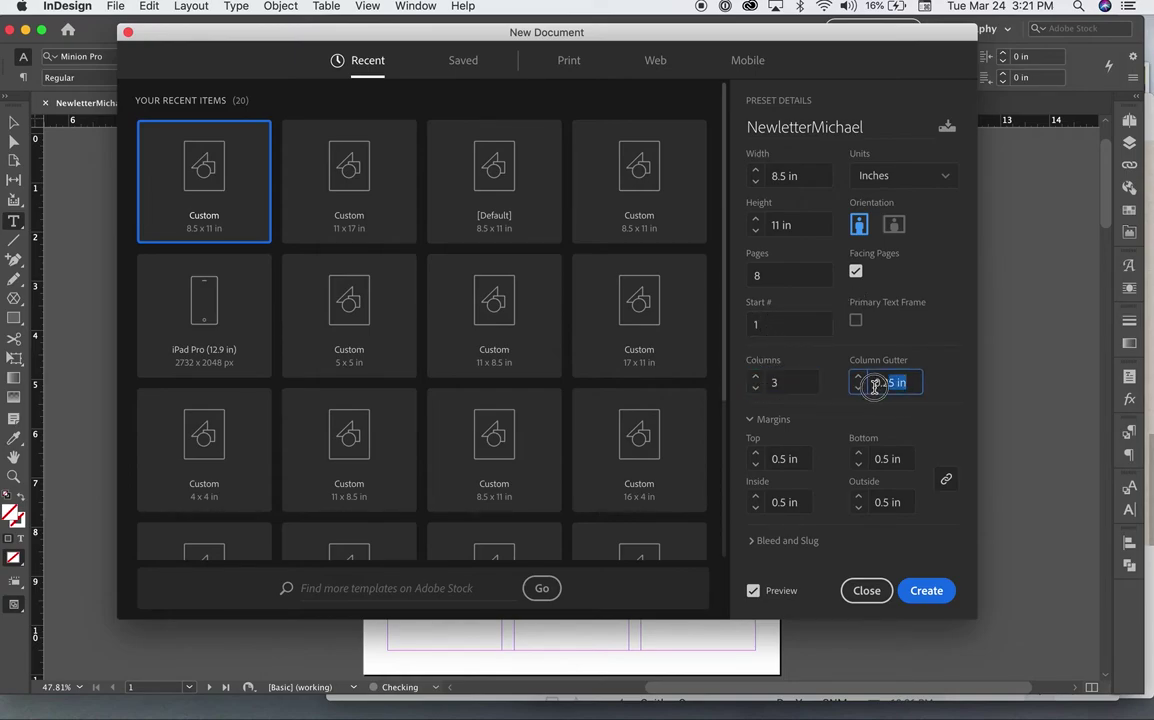
click(751, 421)
click(751, 421)
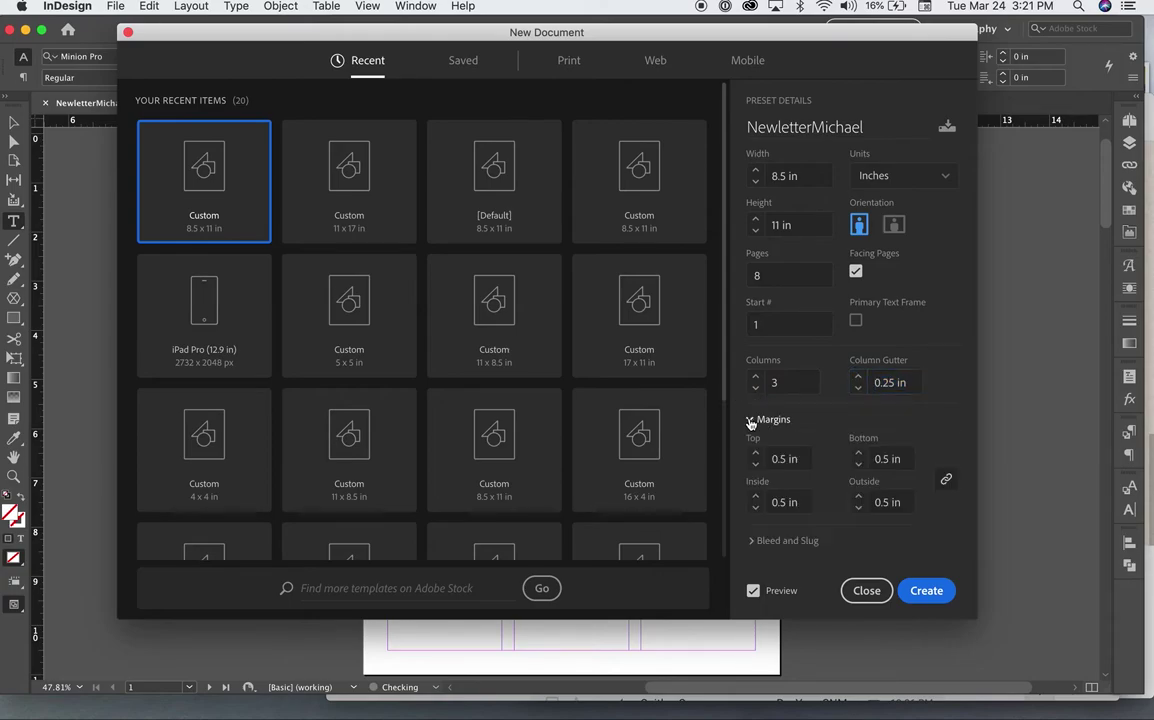
click(766, 461)
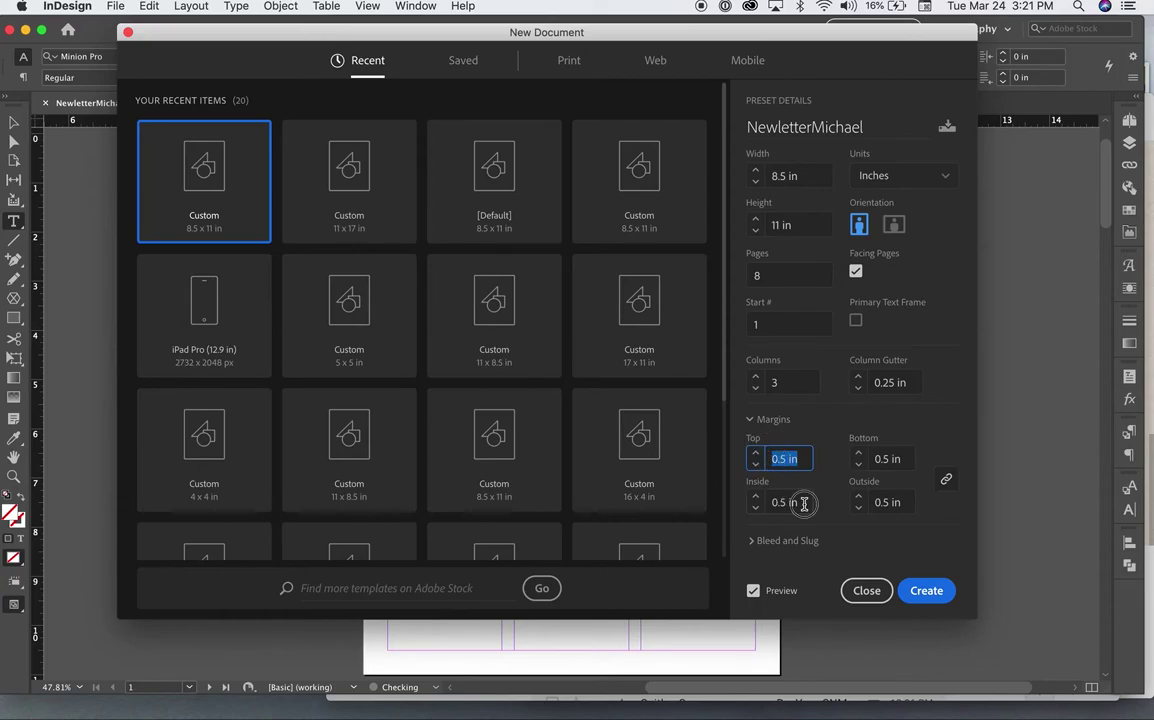
click(778, 503)
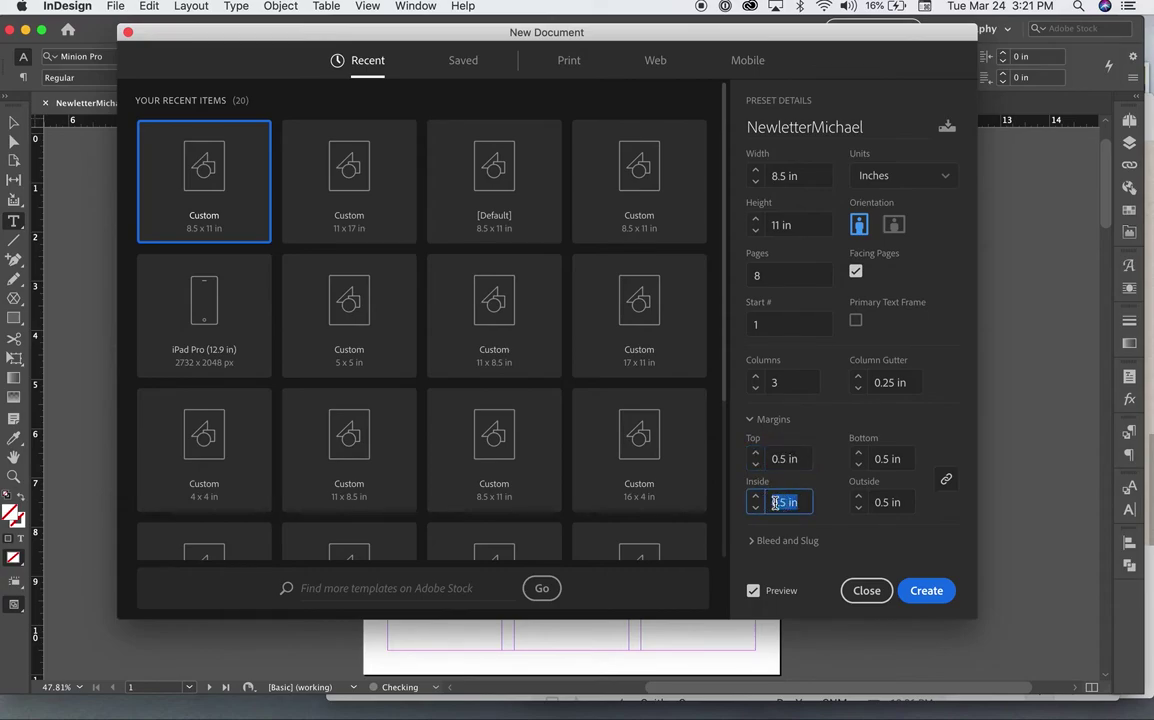
click(926, 591)
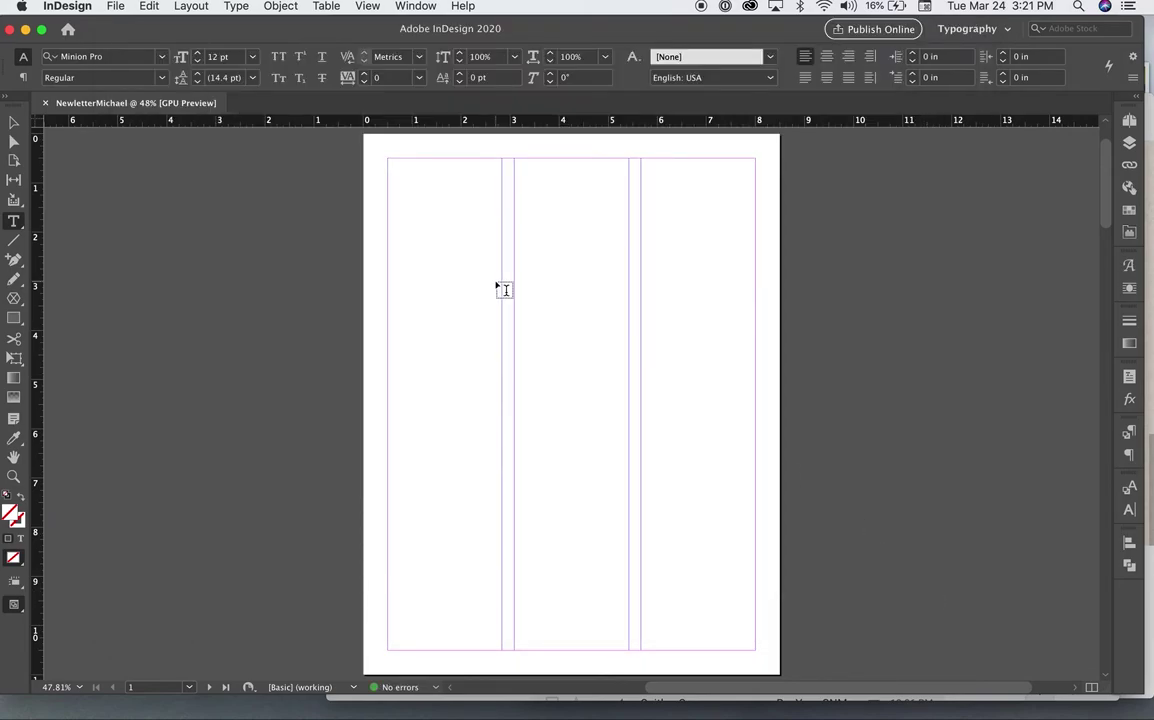
- Open the A-Master spread for editing with both of its pages in view
scroll(504, 289, down, 10)
scroll(504, 289, up, 3)
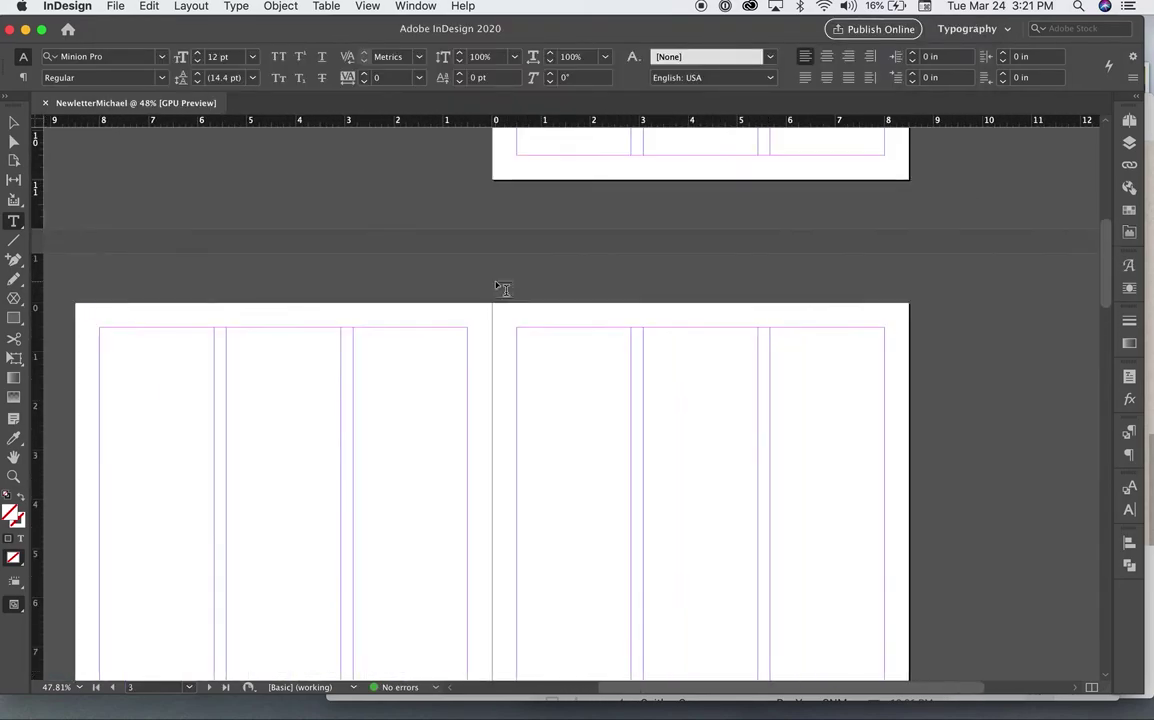
scroll(502, 288, up, 10)
drag(1105, 152, 1100, 110)
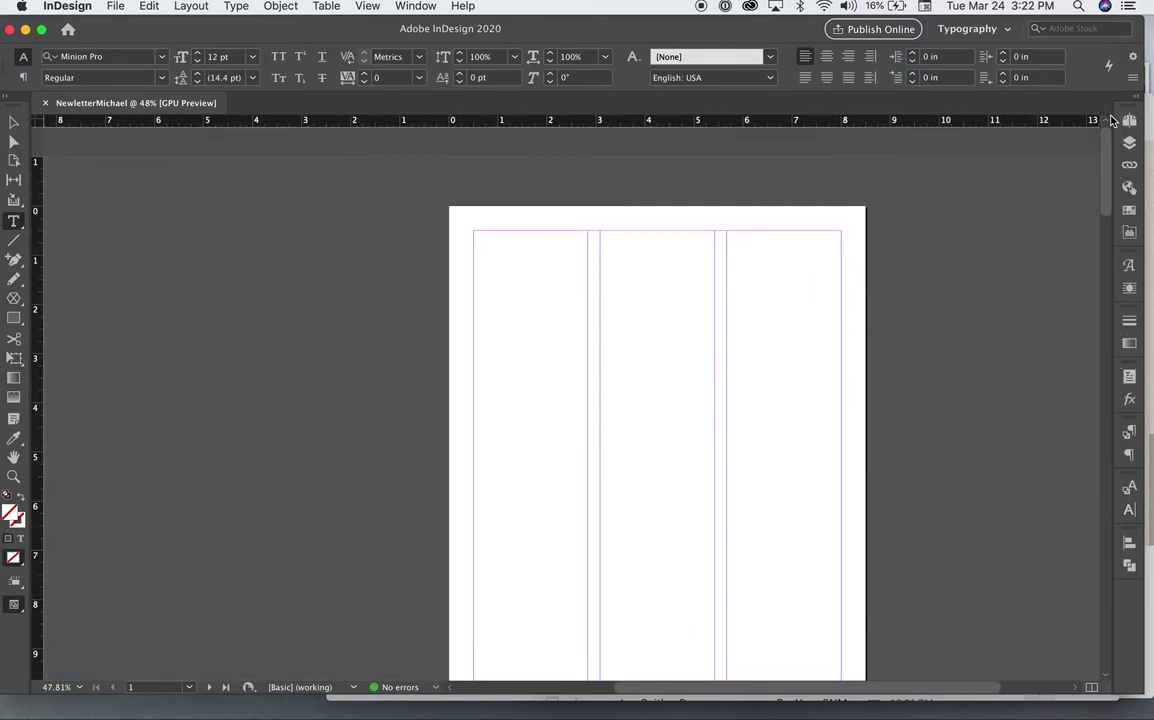
click(1129, 121)
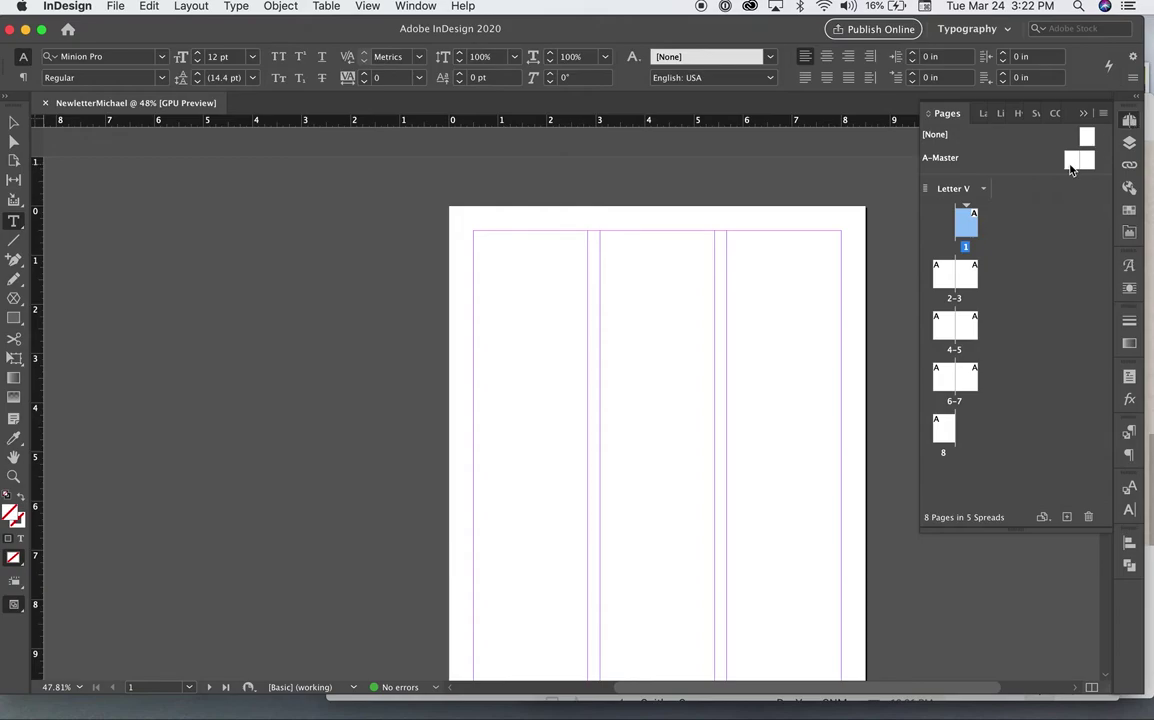
double_click(1072, 161)
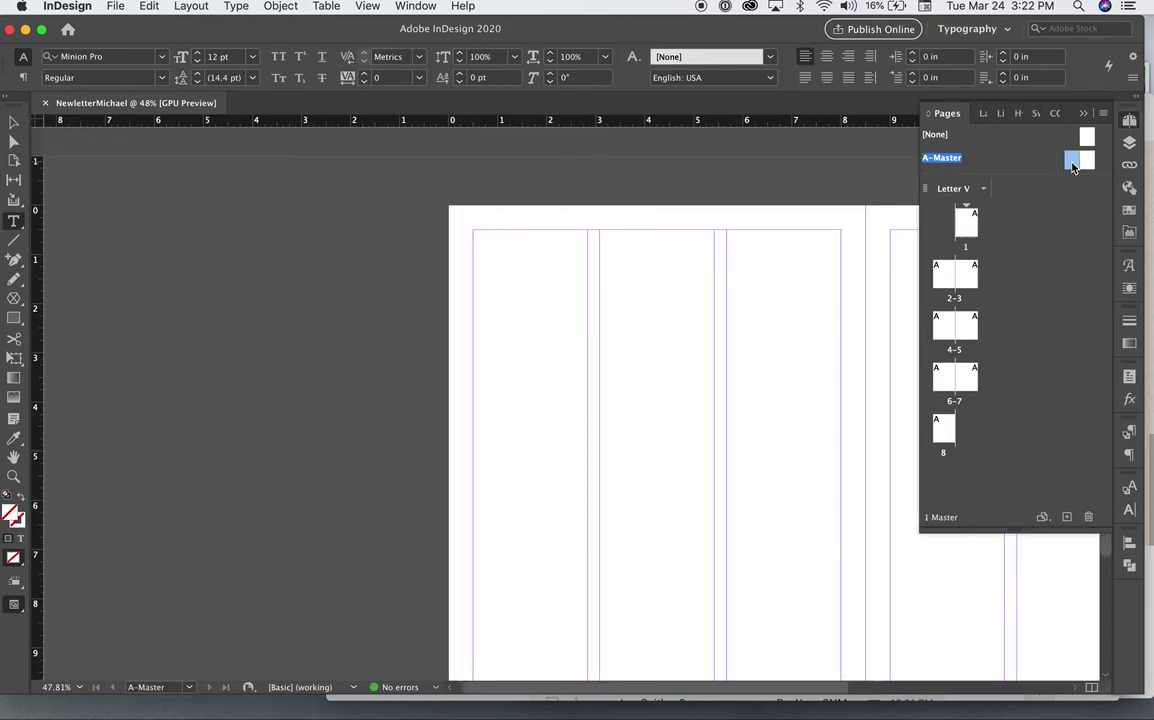
scroll(748, 255, right, 5)
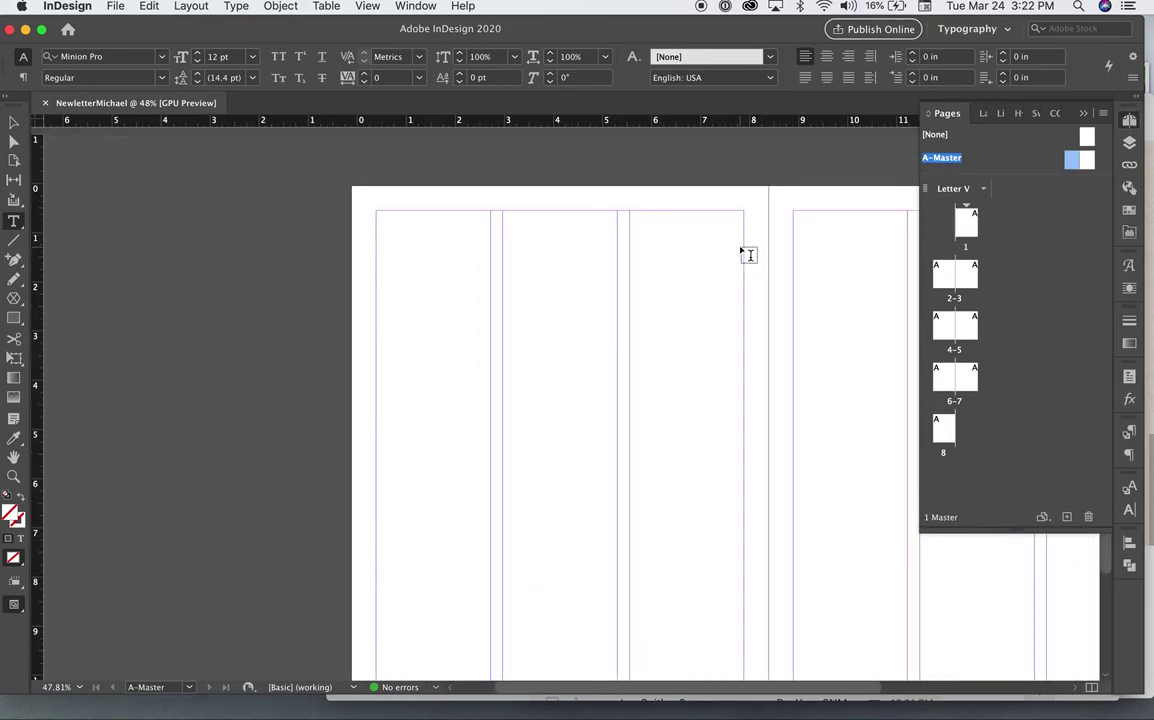
scroll(748, 255, right, 3)
scroll(748, 255, down, 2)
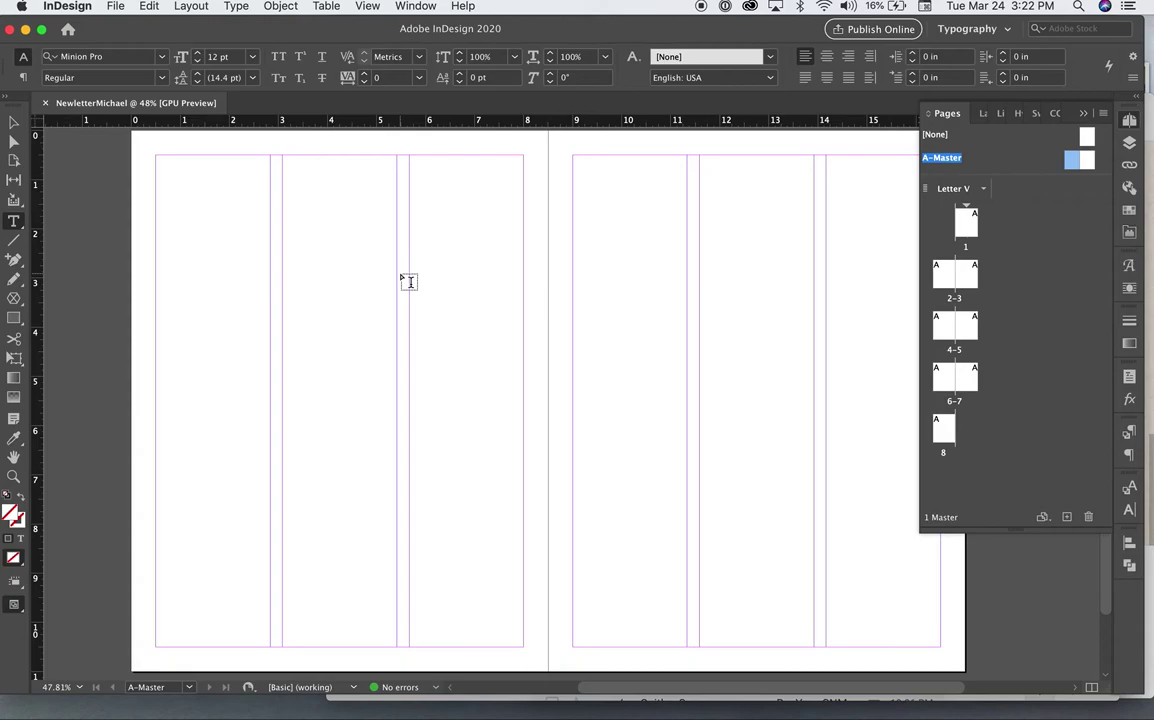
- Place horizontal ruler guides at 10.25 in on both pages of the A-Master spread
click(537, 123)
right_click(537, 123)
click(533, 227)
drag(513, 126, 446, 638)
drag(842, 122, 842, 635)
scroll(848, 641, down, 2)
scroll(848, 641, right, 3)
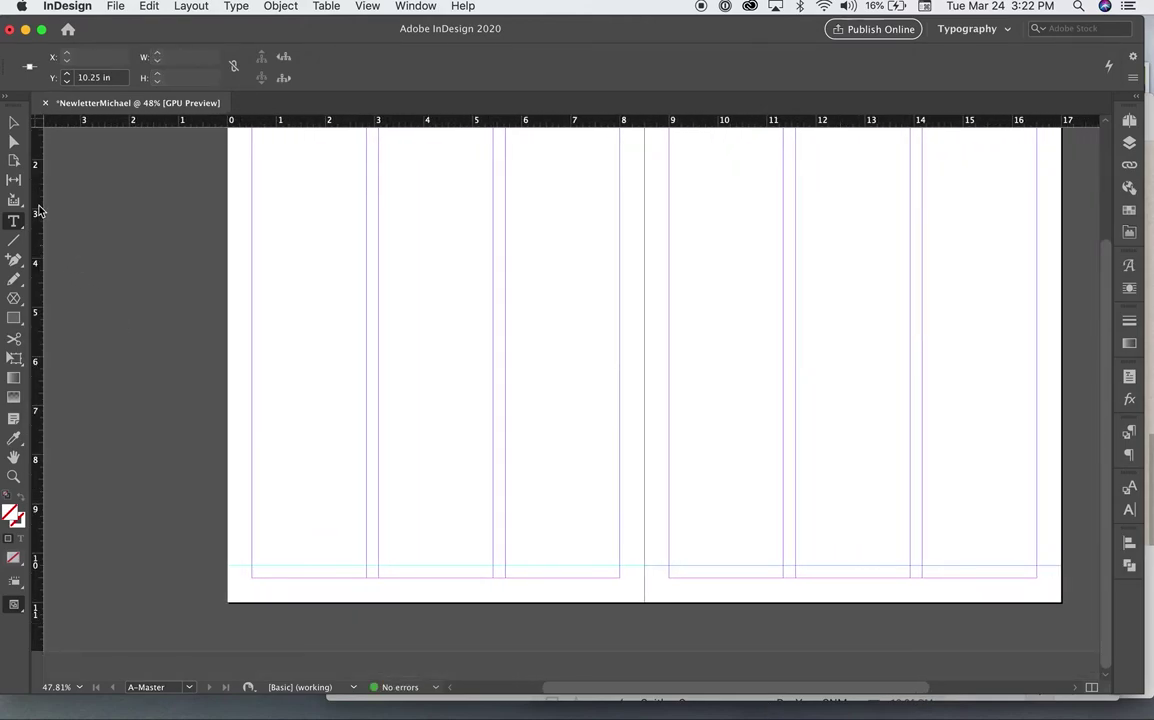
- Draw a 7.5 x 0.25 in text frame between the guide and bottom margin of the left master page, and insert a Current Page Number marker
drag(253, 570, 1037, 577)
click(273, 569)
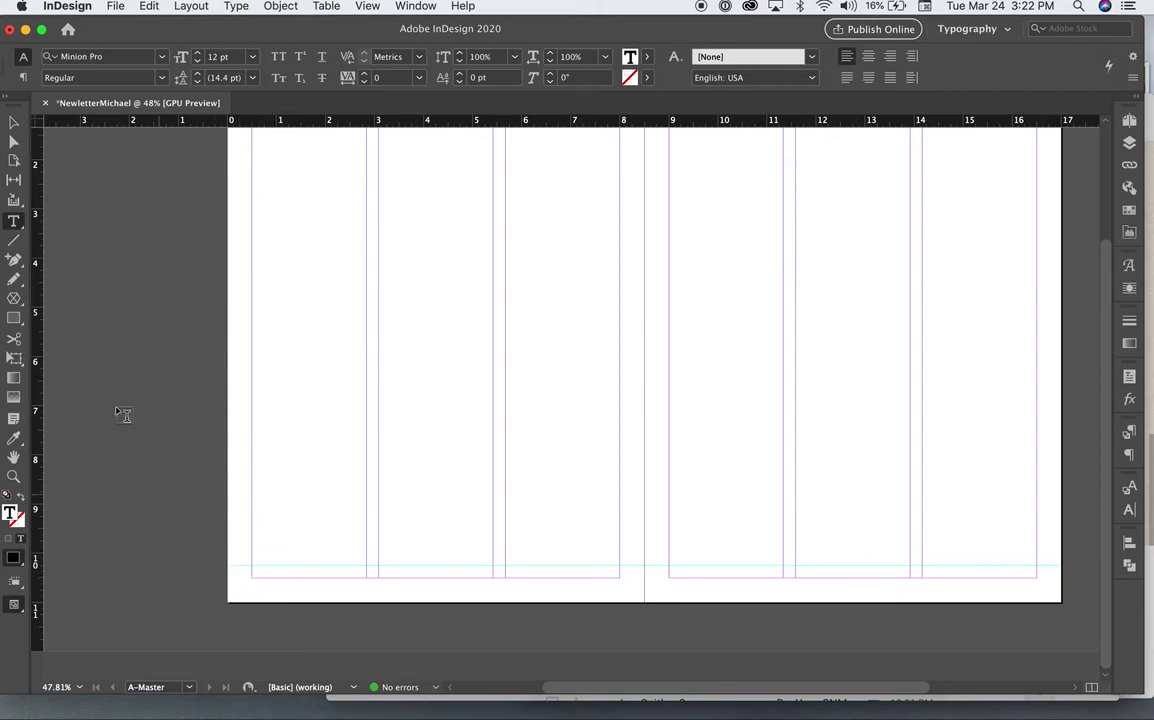
click(237, 8)
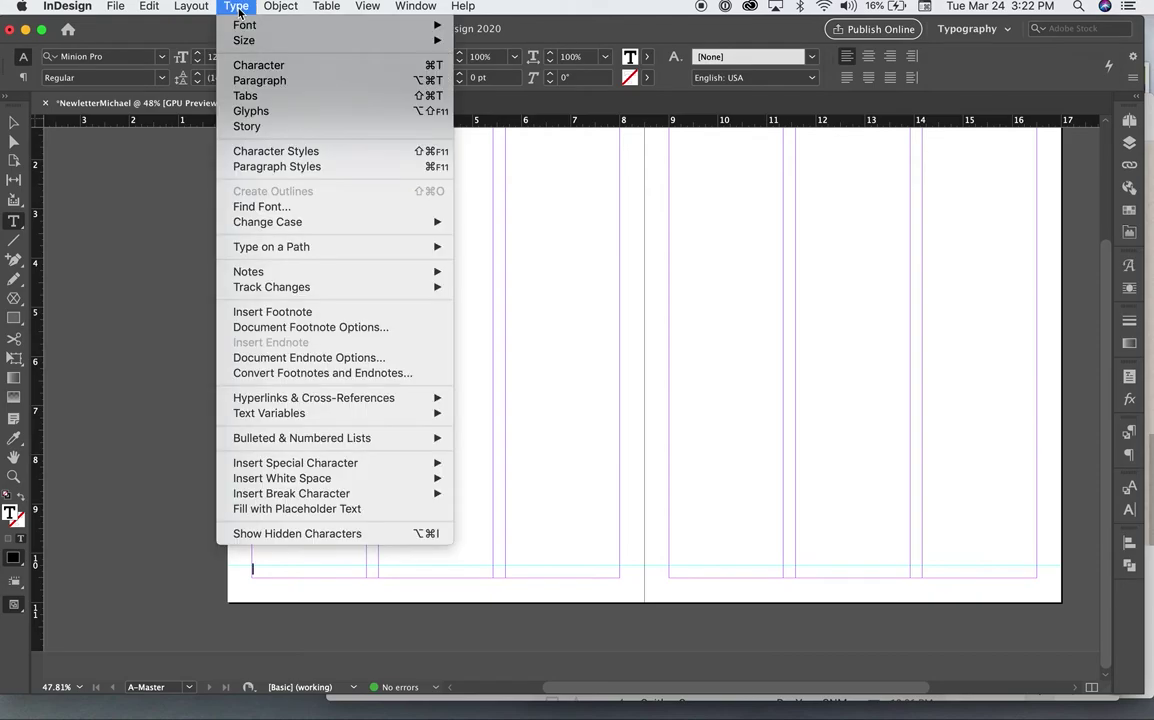
mouse_move(287, 466)
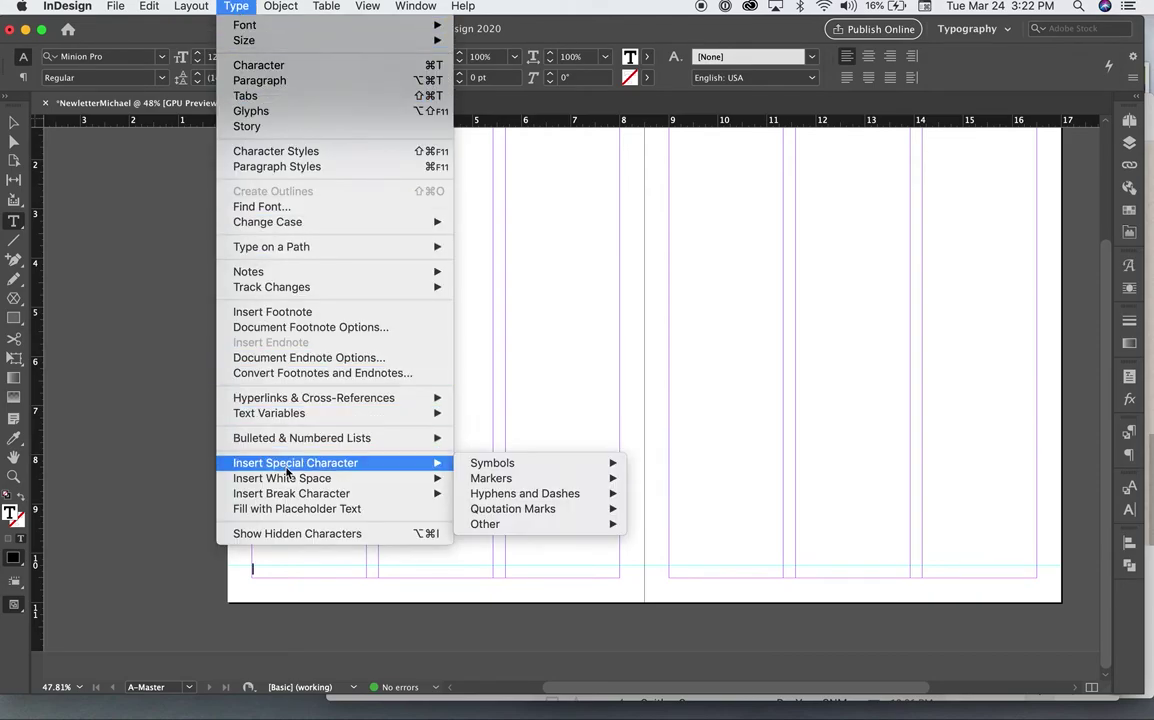
mouse_move(500, 480)
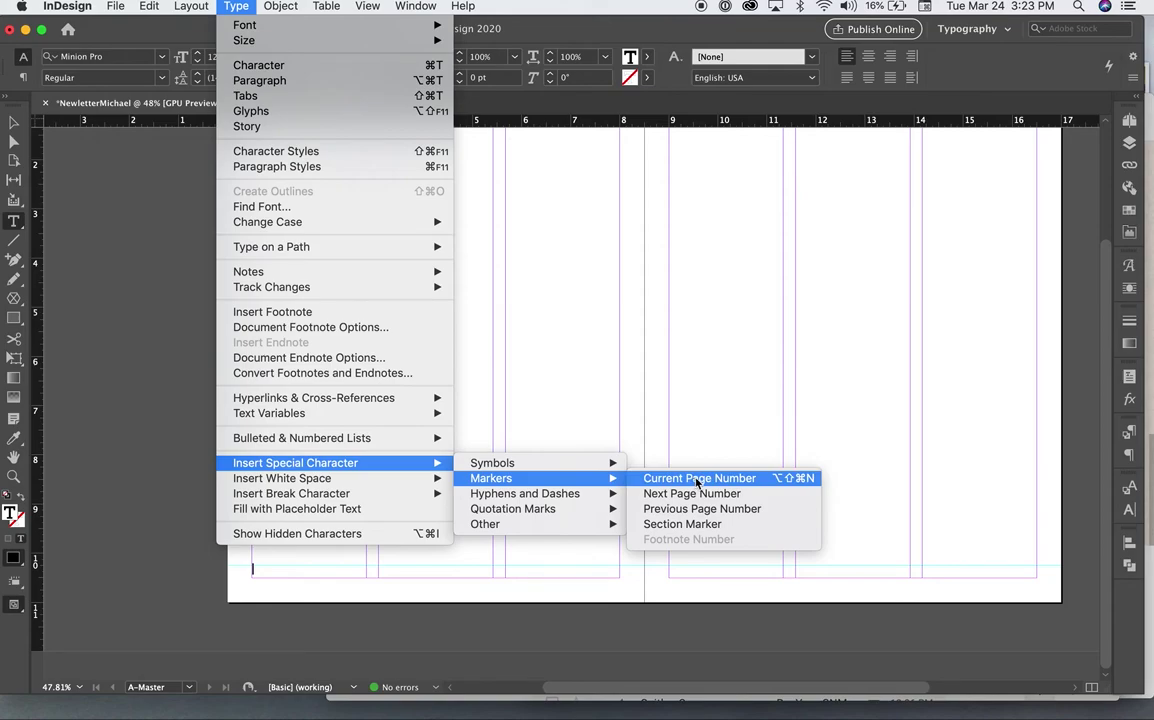
click(758, 481)
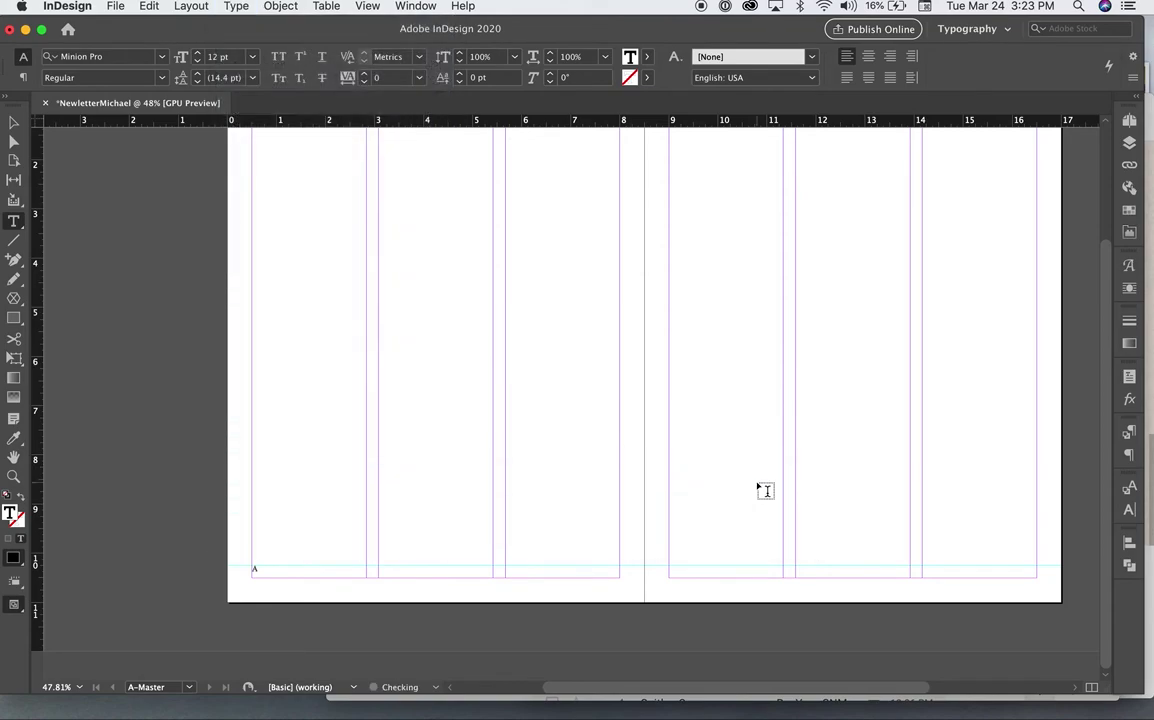
- Add the text "March News" after the page number marker in the left master page's footer
click(14, 476)
drag(207, 546, 285, 585)
click(13, 222)
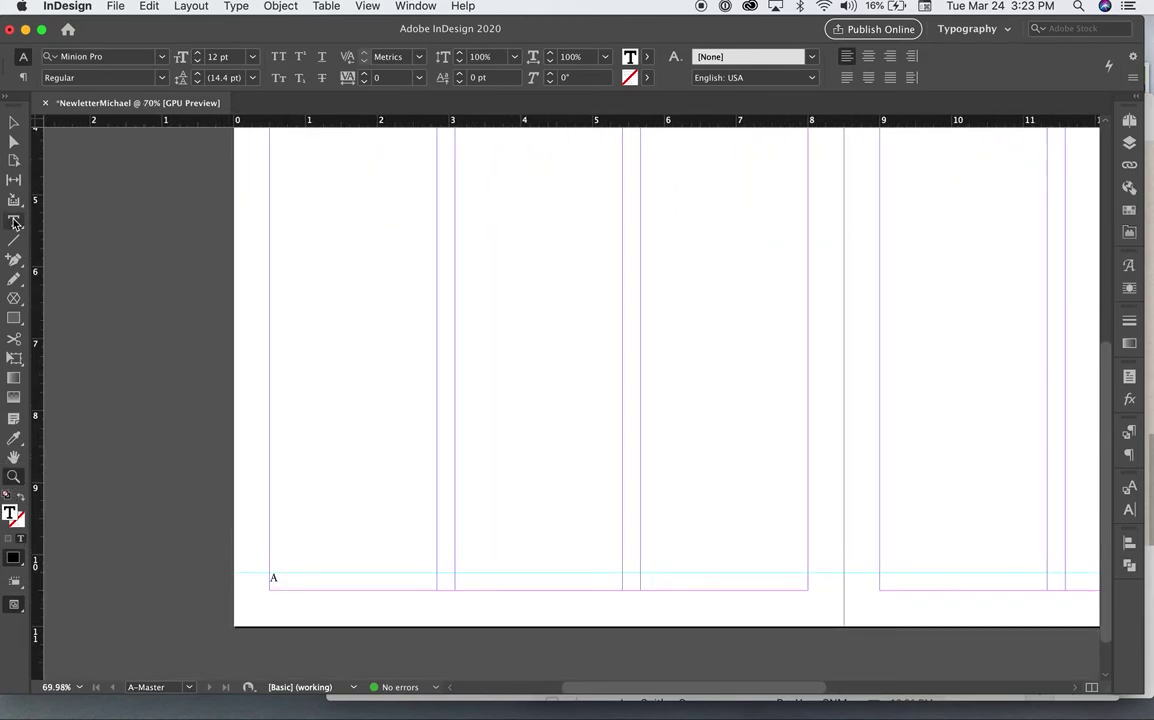
click(284, 577)
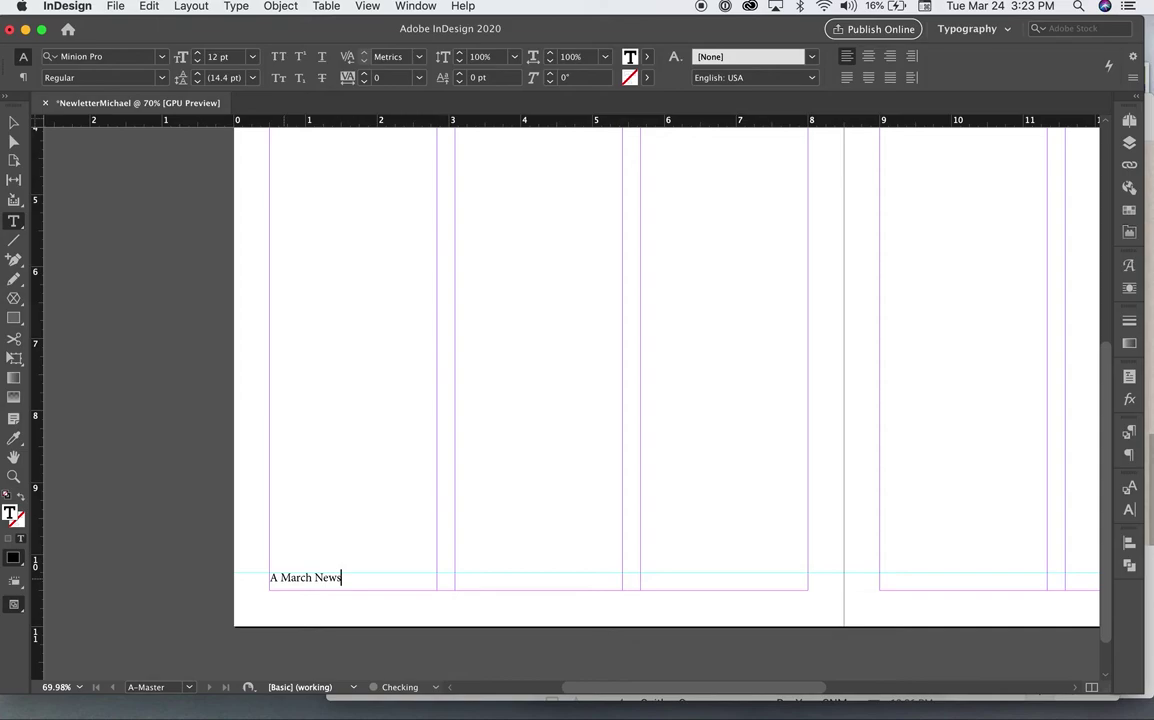
- Set the font of the whole "A March News" footer line to Arial Narrow Regular
drag(340, 578, 266, 577)
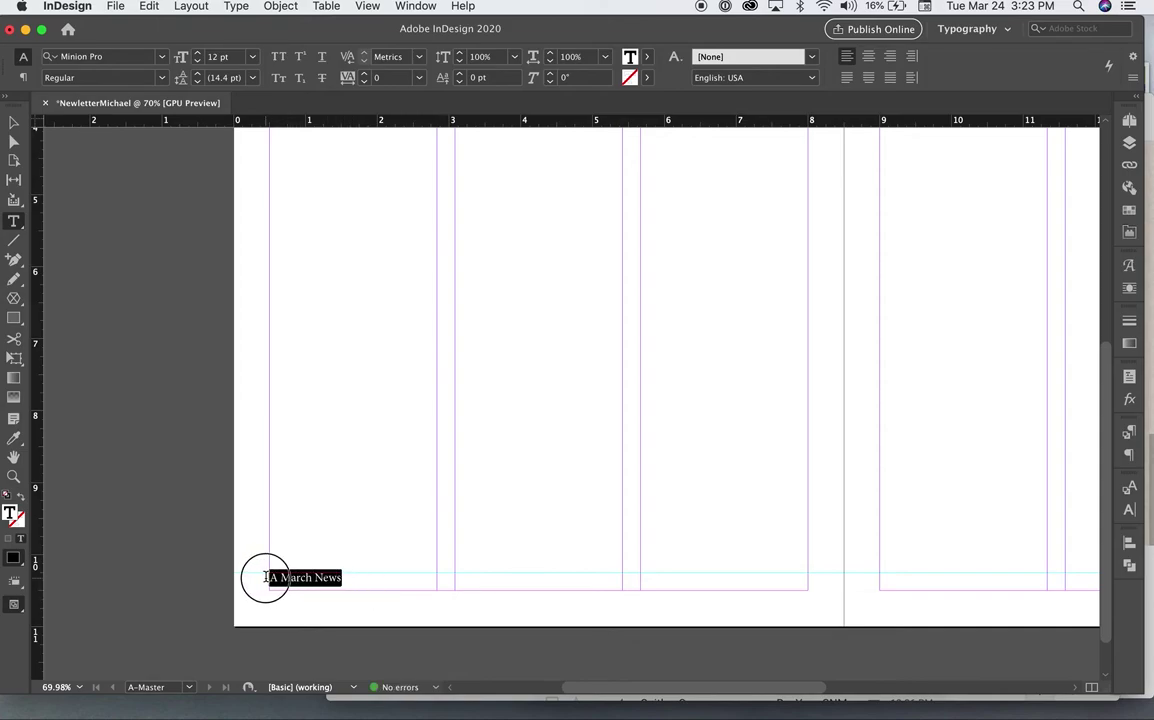
click(113, 64)
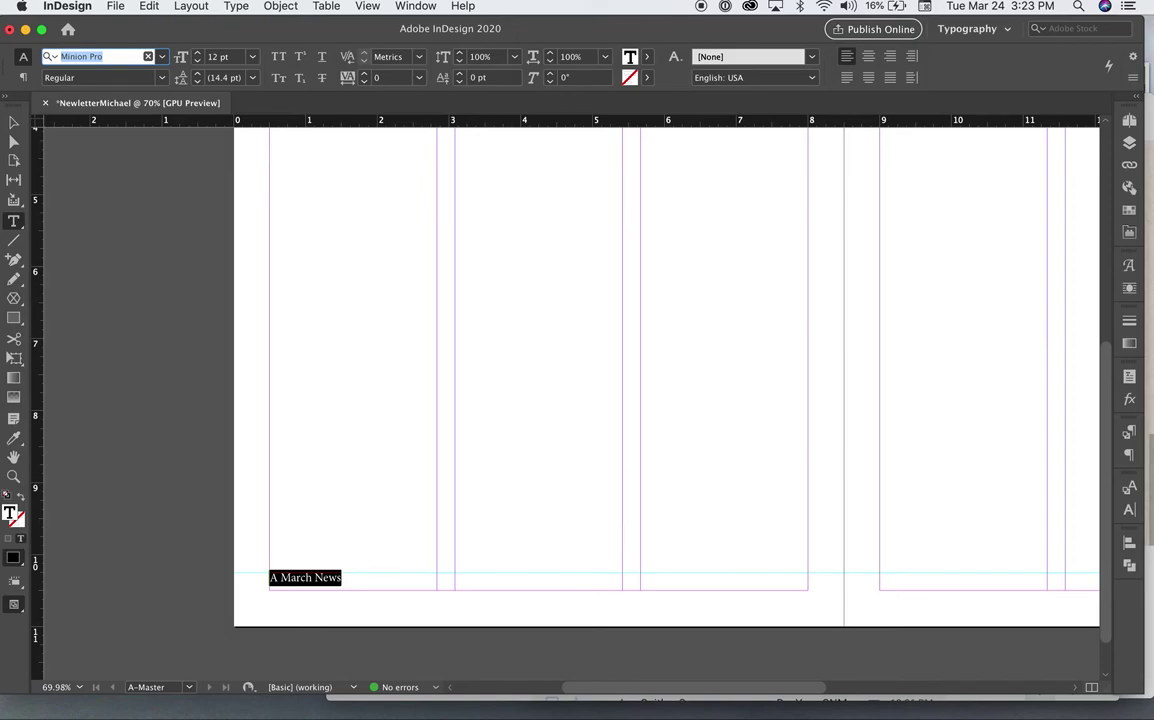
text(arial)
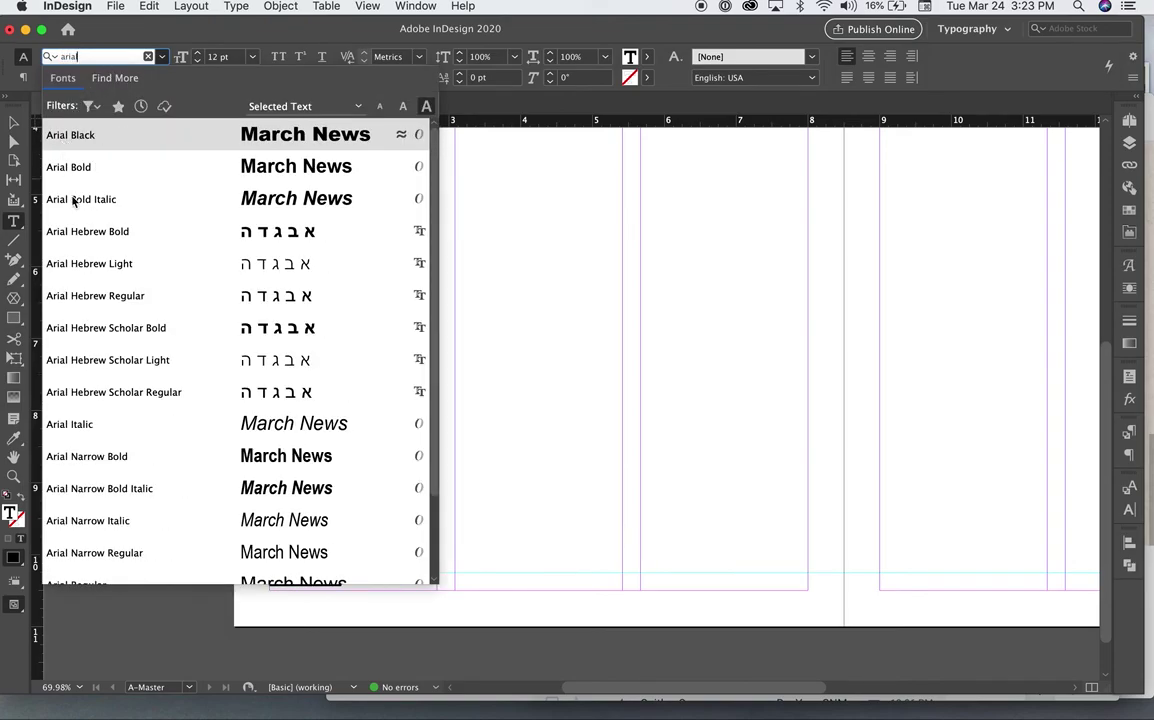
click(90, 553)
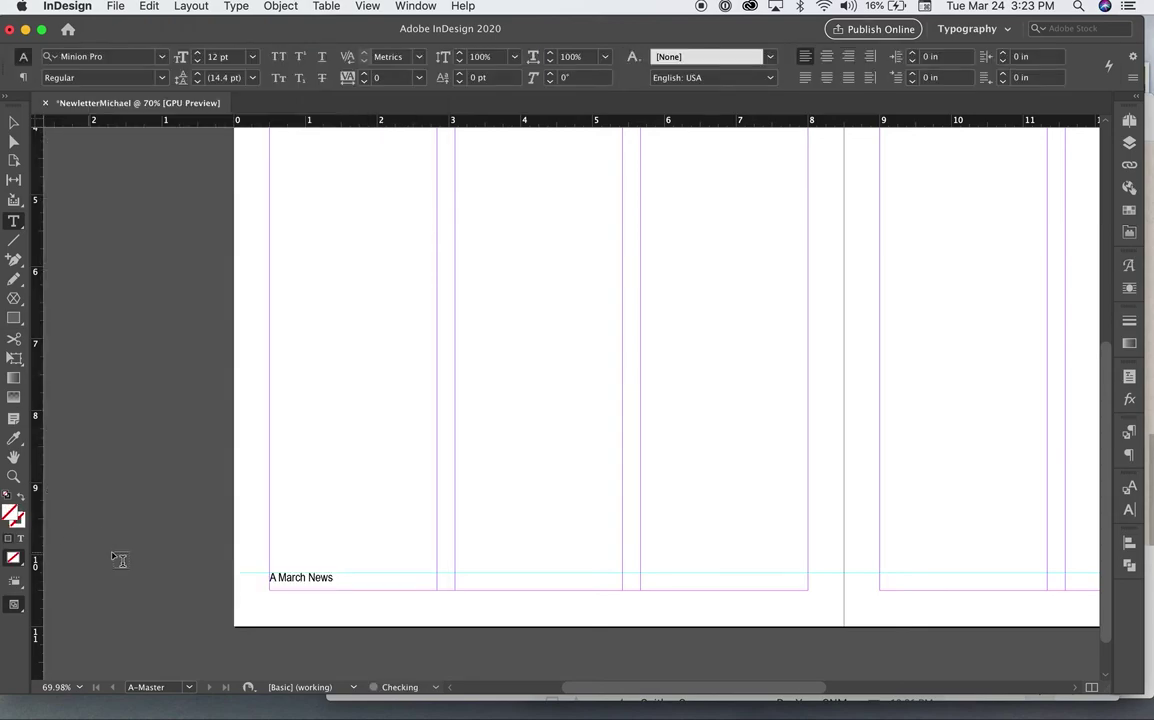
- Change only the footer's page number marker to Arial Black, and select the footer text frame
drag(273, 577, 270, 577)
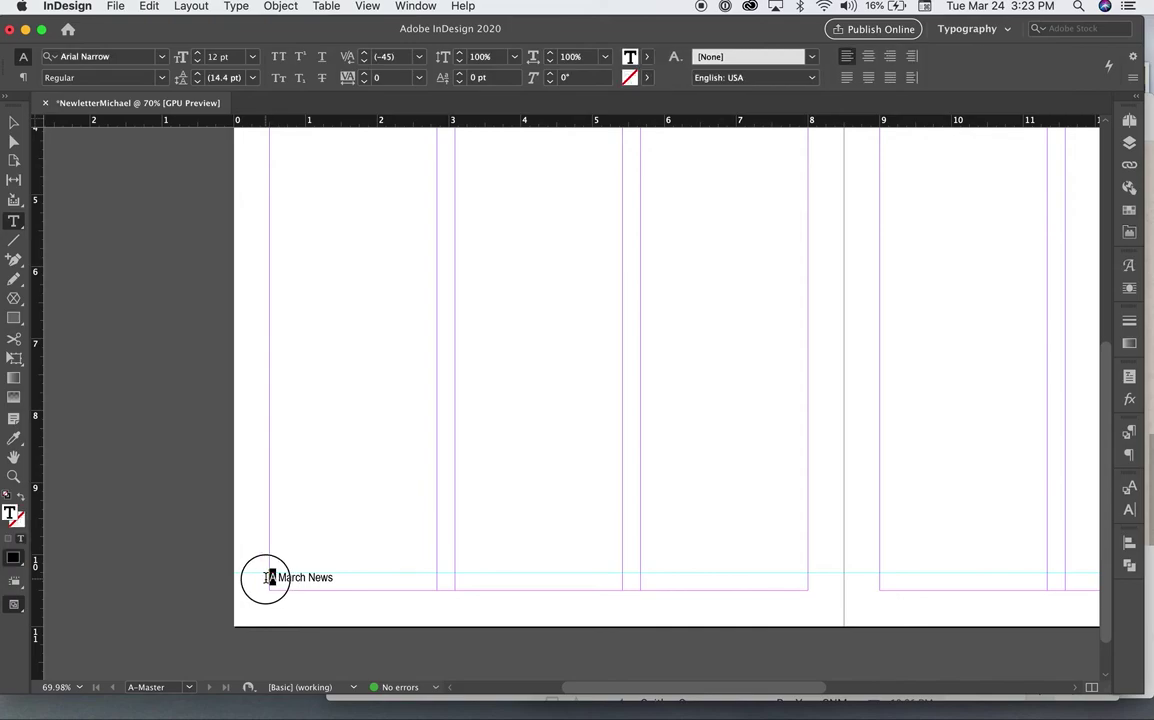
click(163, 60)
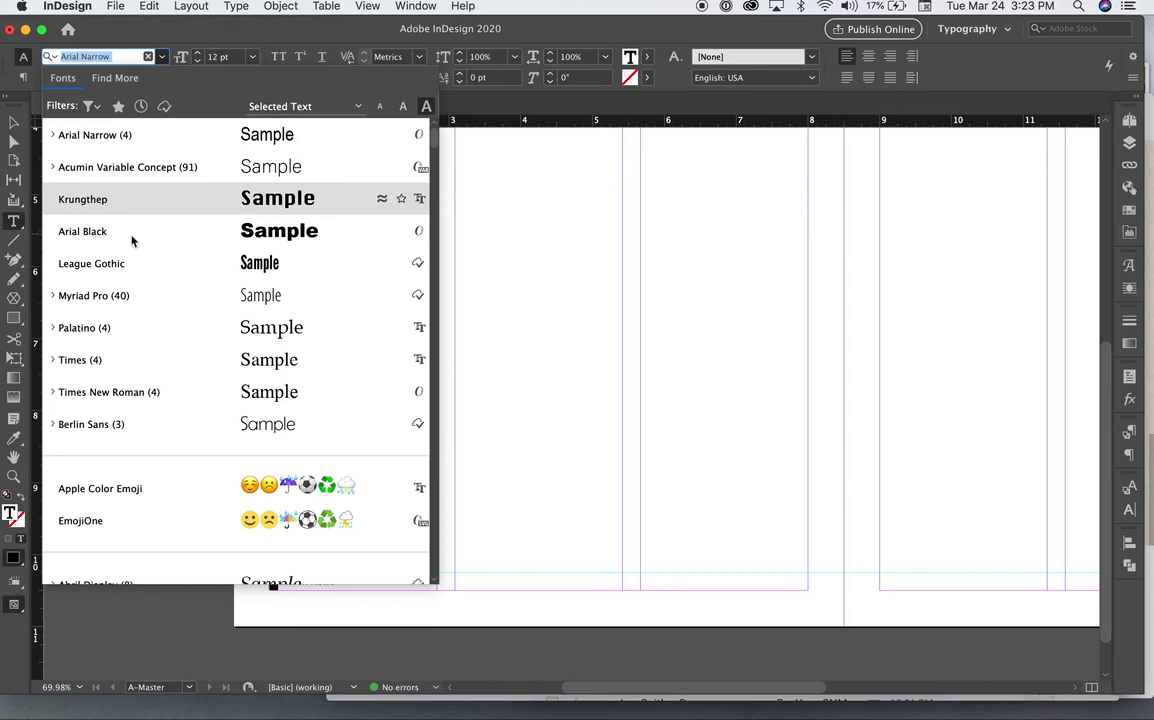
click(291, 232)
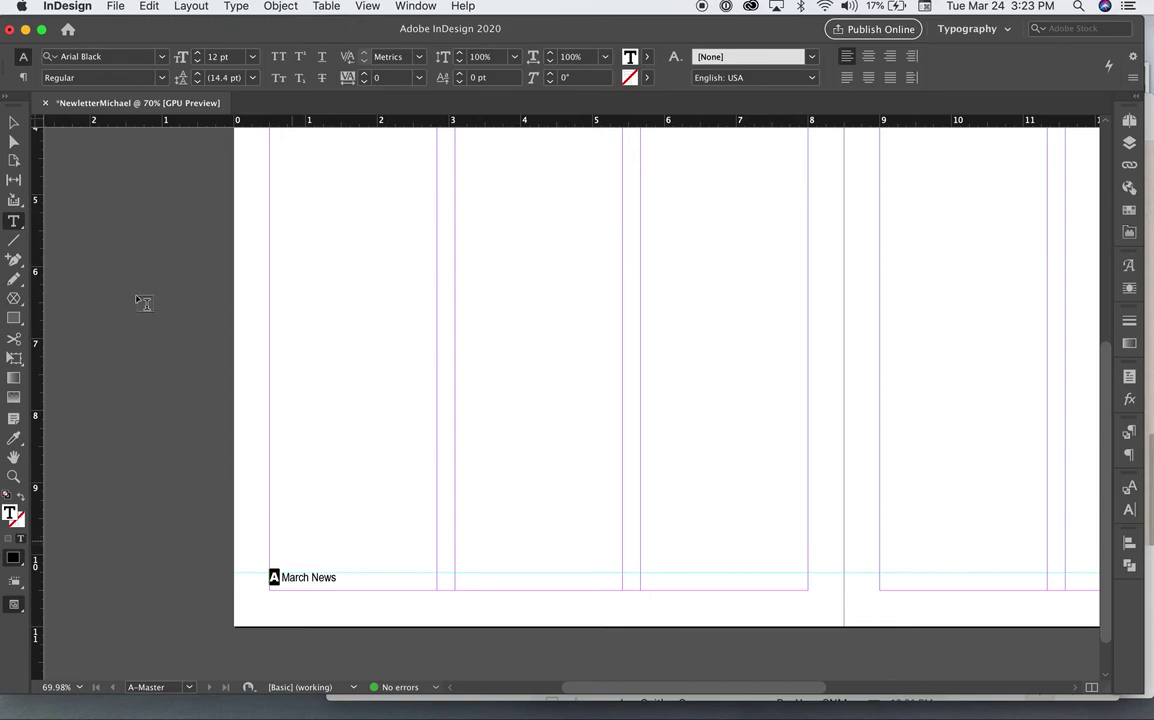
click(12, 123)
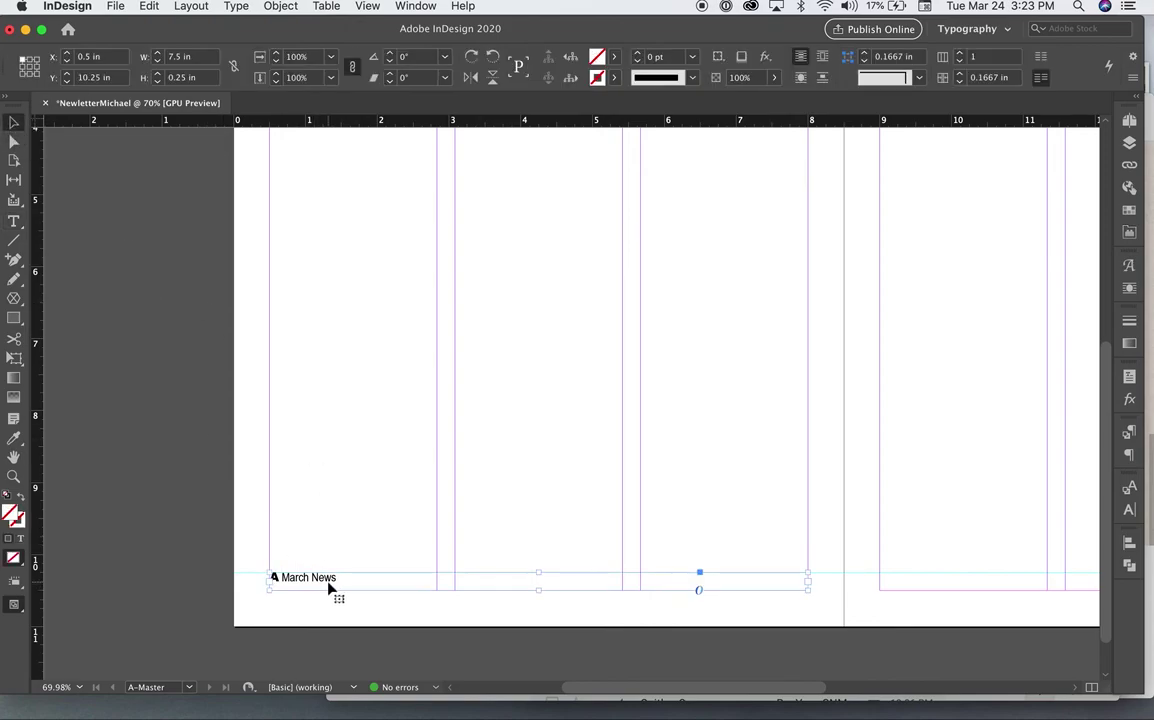
- Nudge the left master page's footer text frame down to a Y position of 10.3611 in
key(Down)
key(Down)
key(Down)
key(Down)
key(Down)
key(Down)
key(Down)
key(Down)
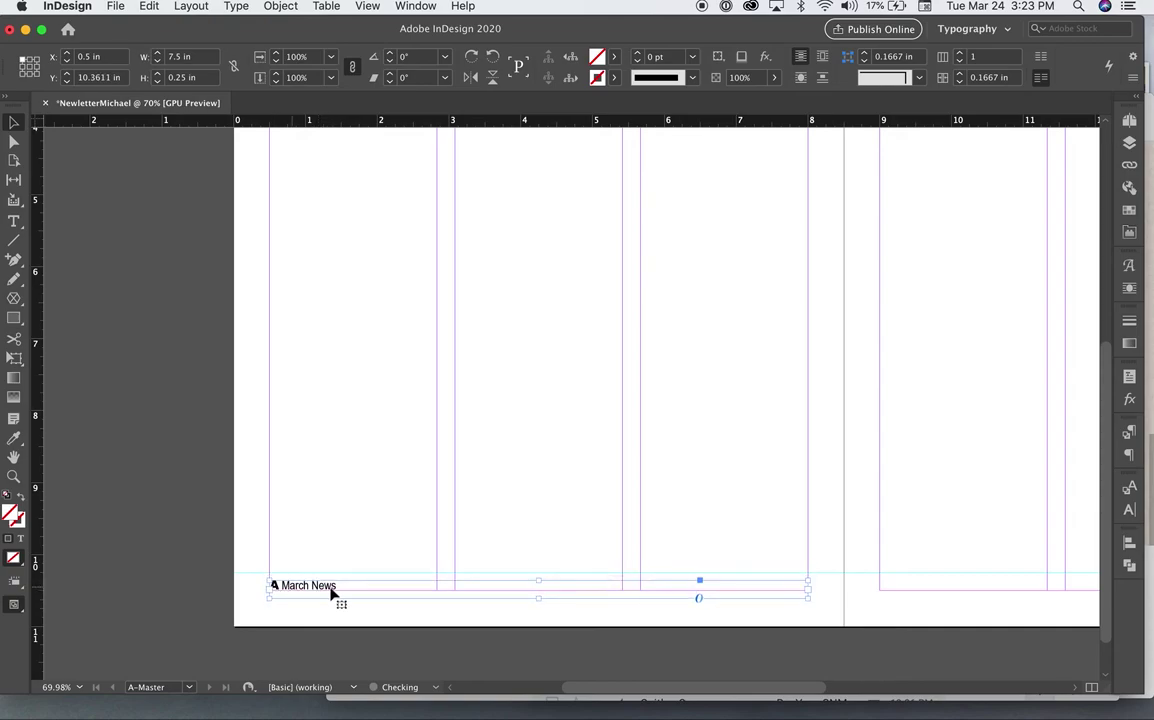
- Copy the left footer's whole text line into a text frame between the guide and bottom margin of the right master page
triple_click(340, 587)
scroll(360, 585, right, 5)
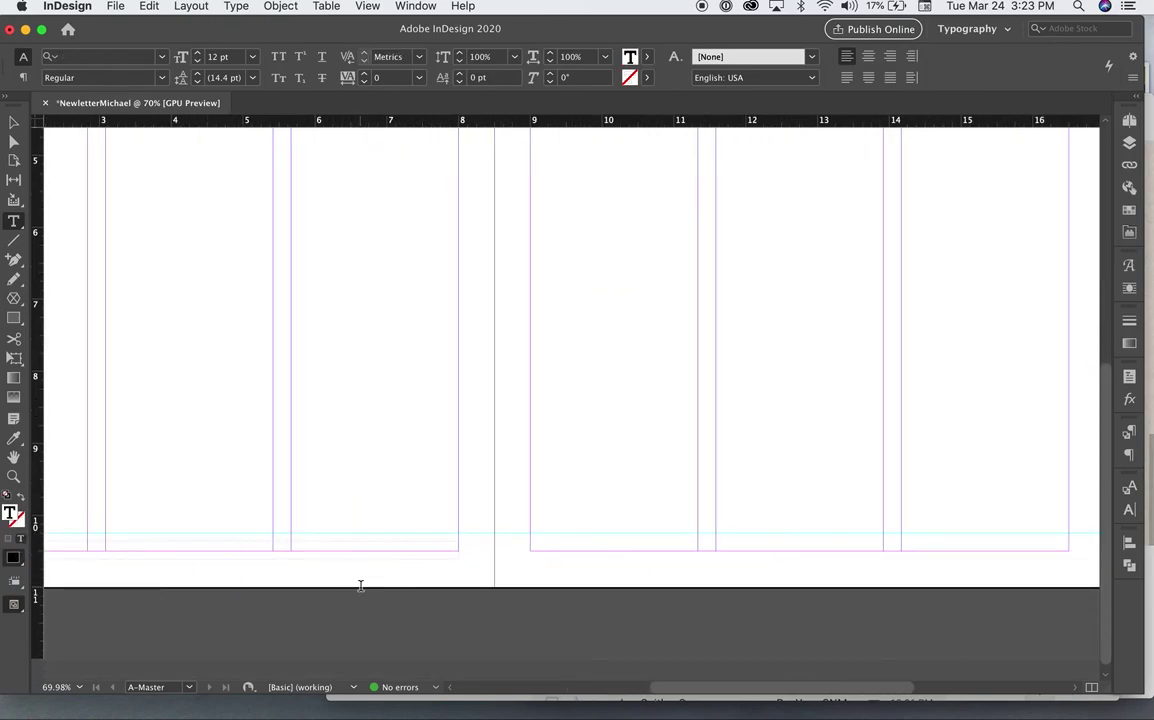
scroll(360, 585, left, 5)
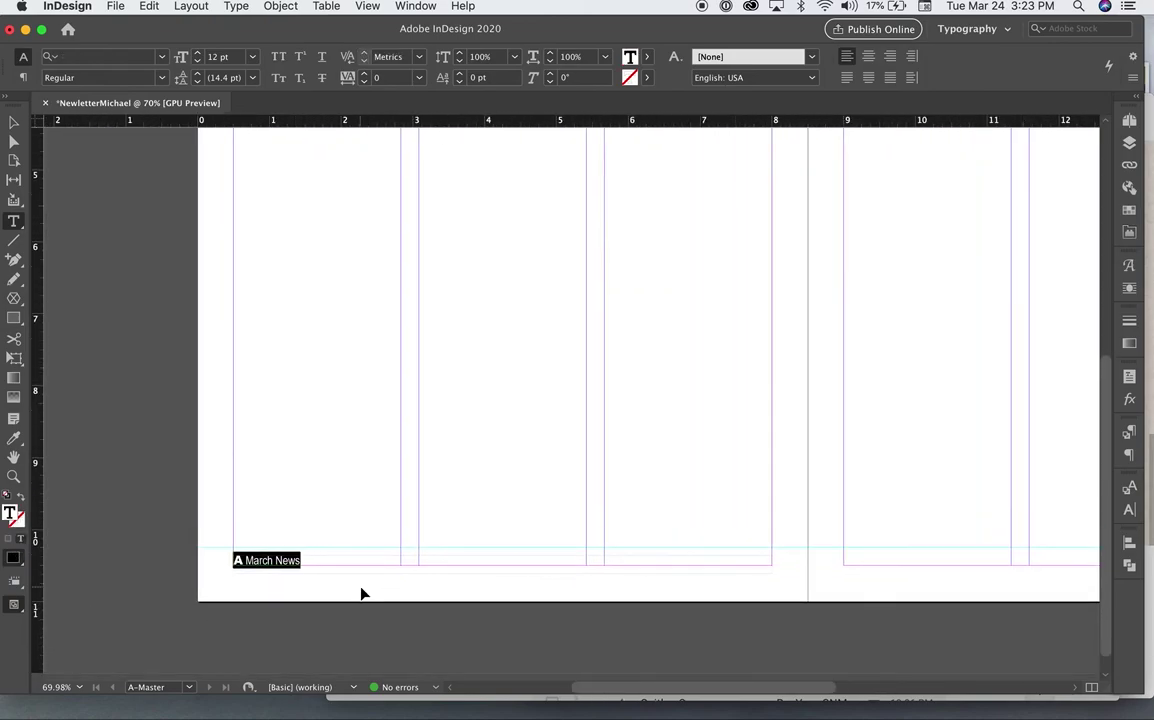
click(149, 7)
click(160, 82)
scroll(420, 461, right, 12)
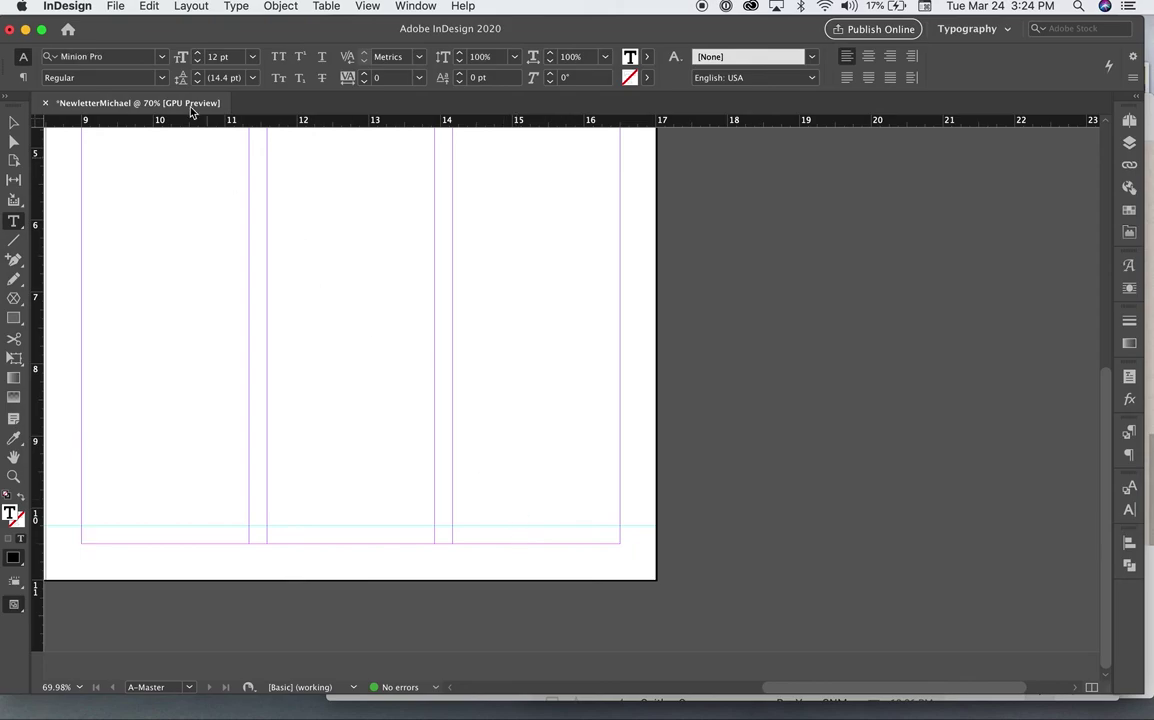
click(149, 7)
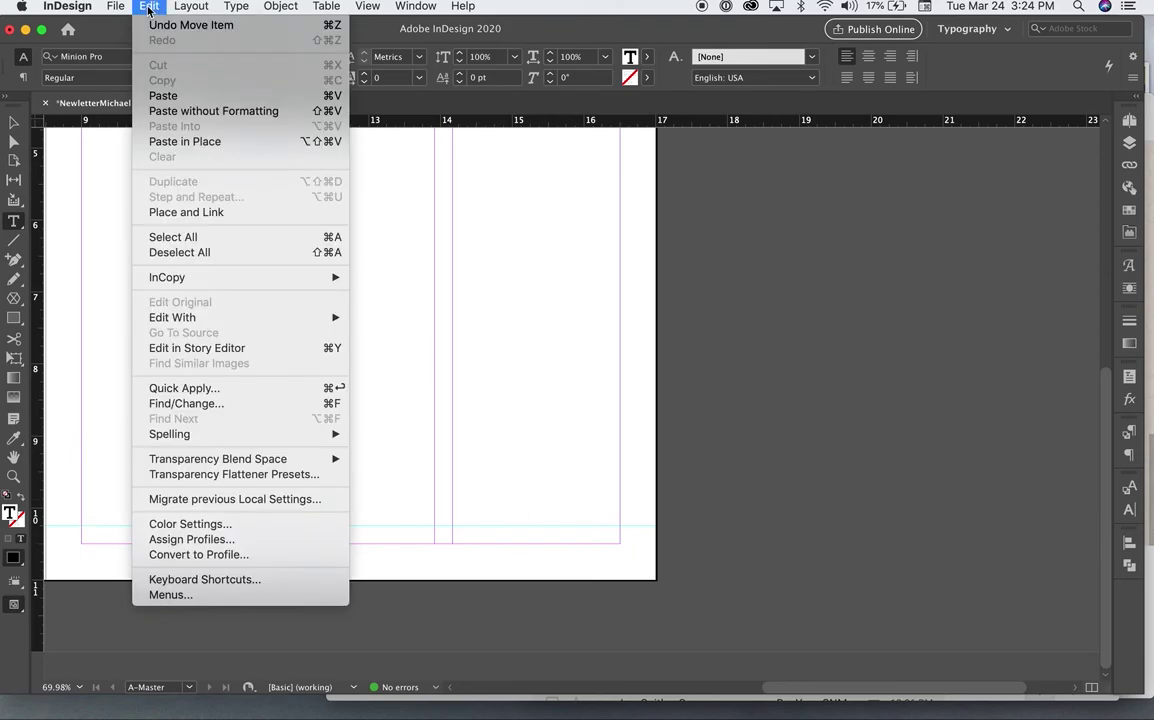
click(160, 94)
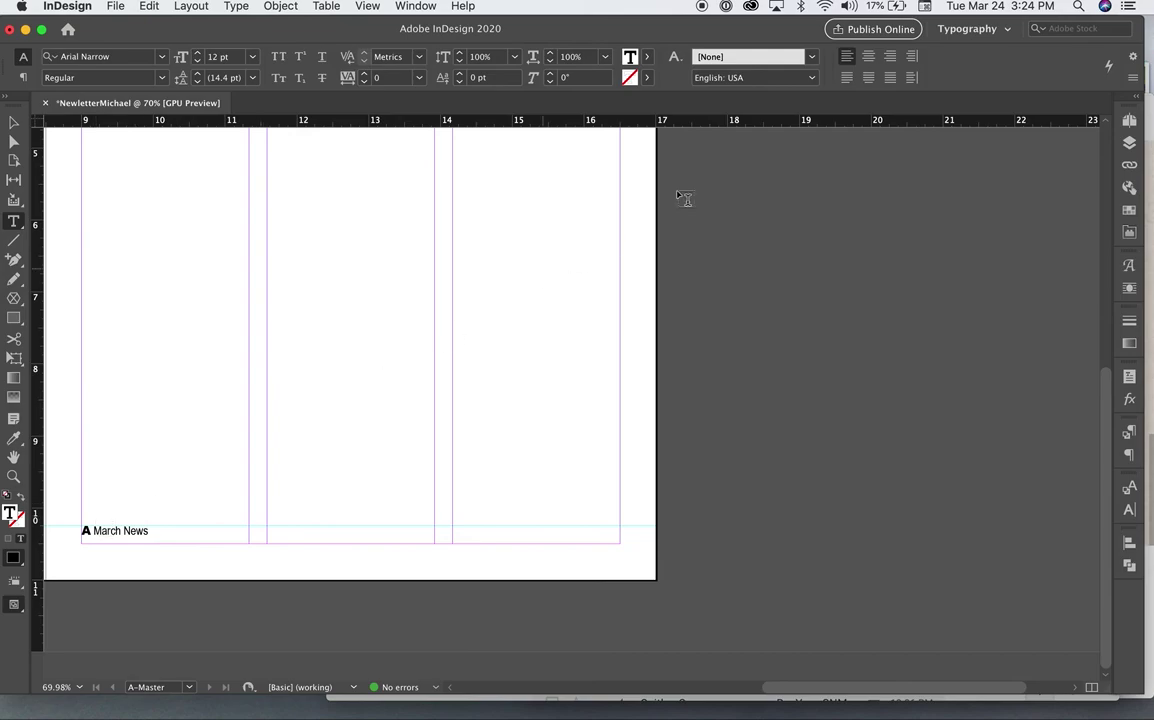
- Right-align the right master page's footer and move "March News" in front of the page number marker
click(891, 58)
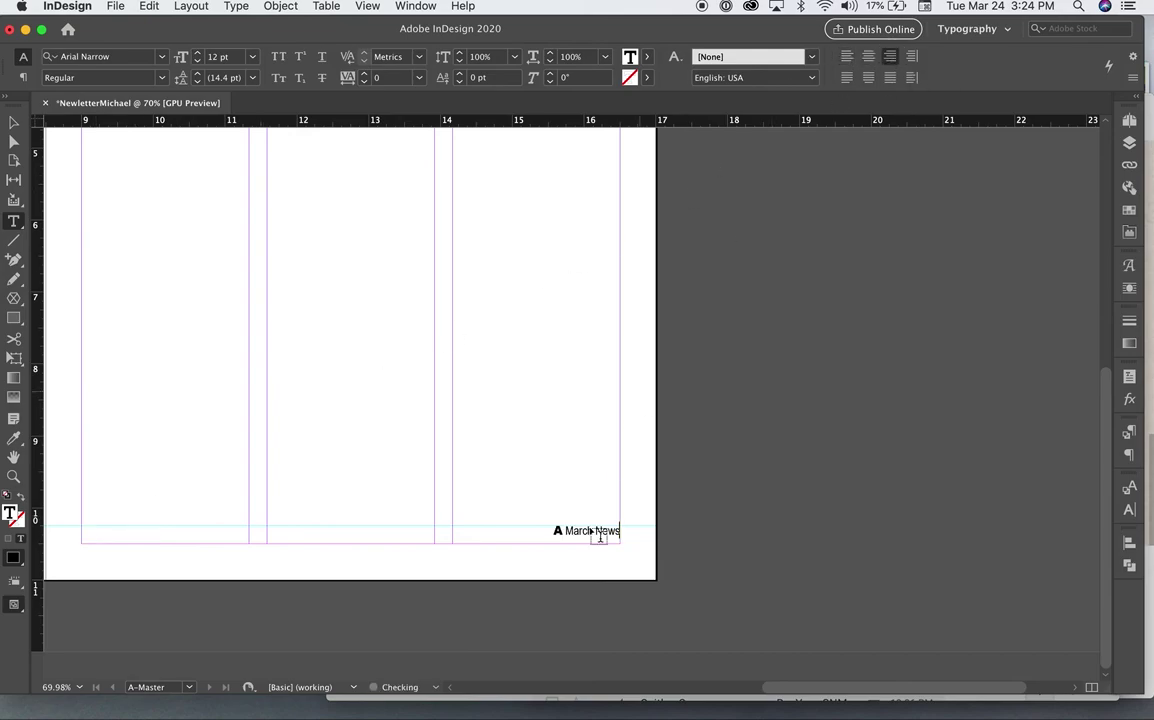
drag(567, 531, 628, 533)
click(149, 6)
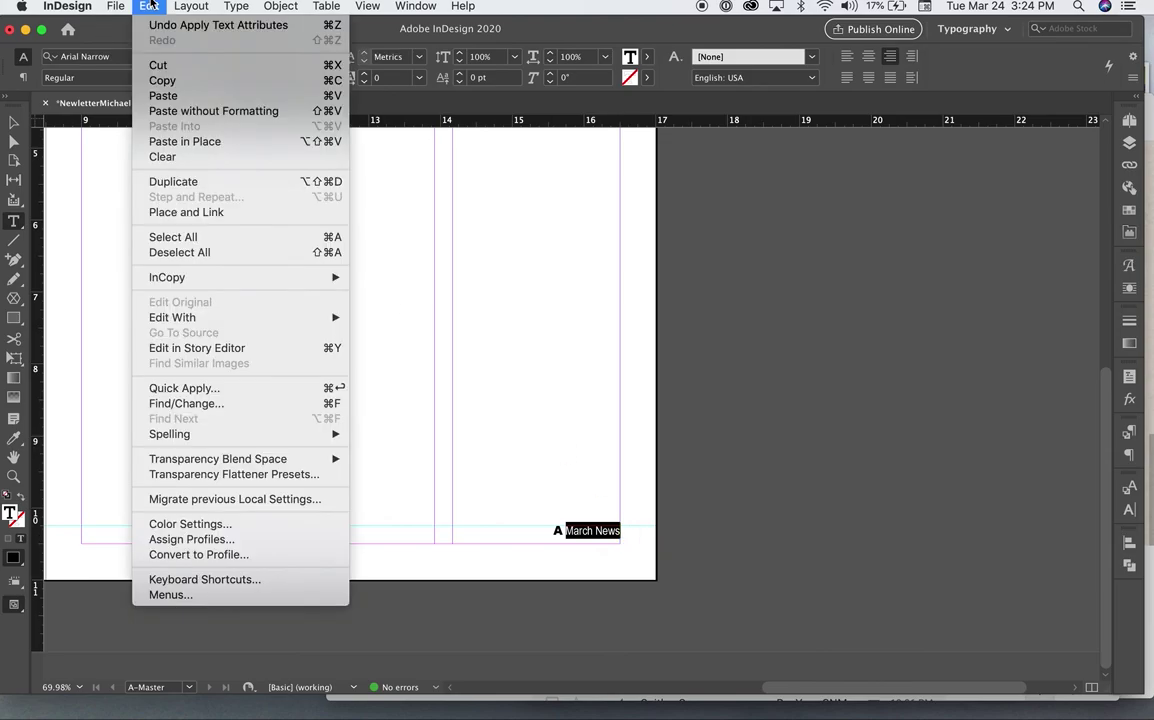
click(158, 64)
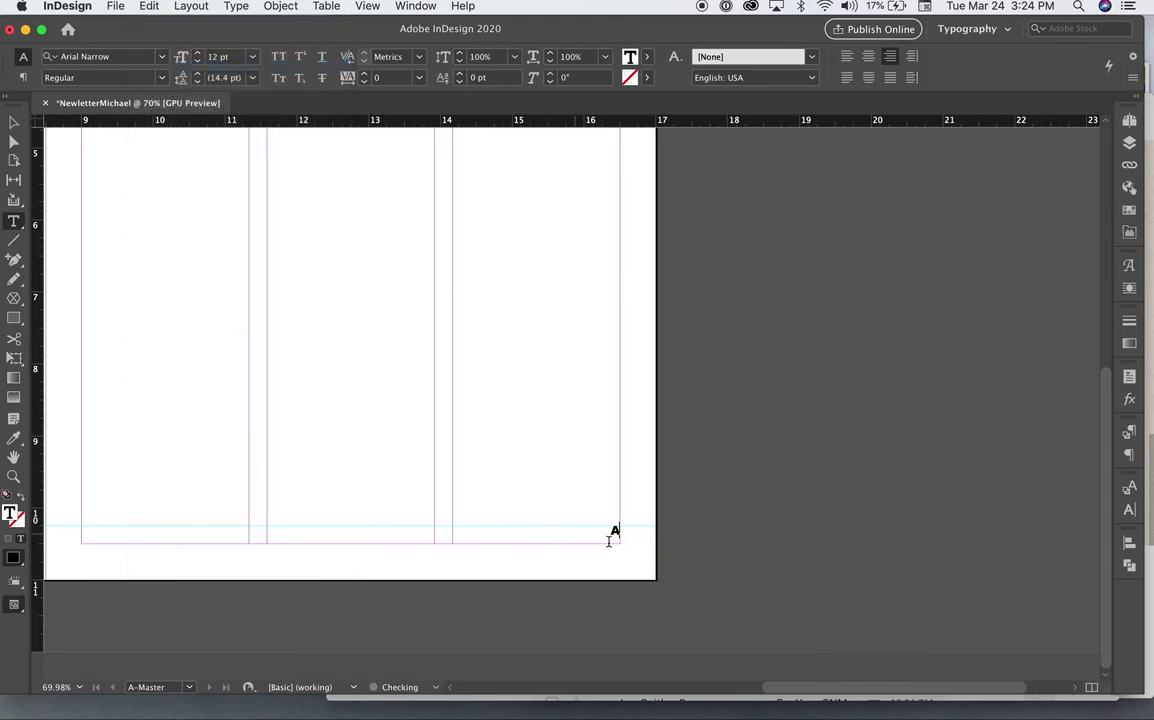
key(super+v)
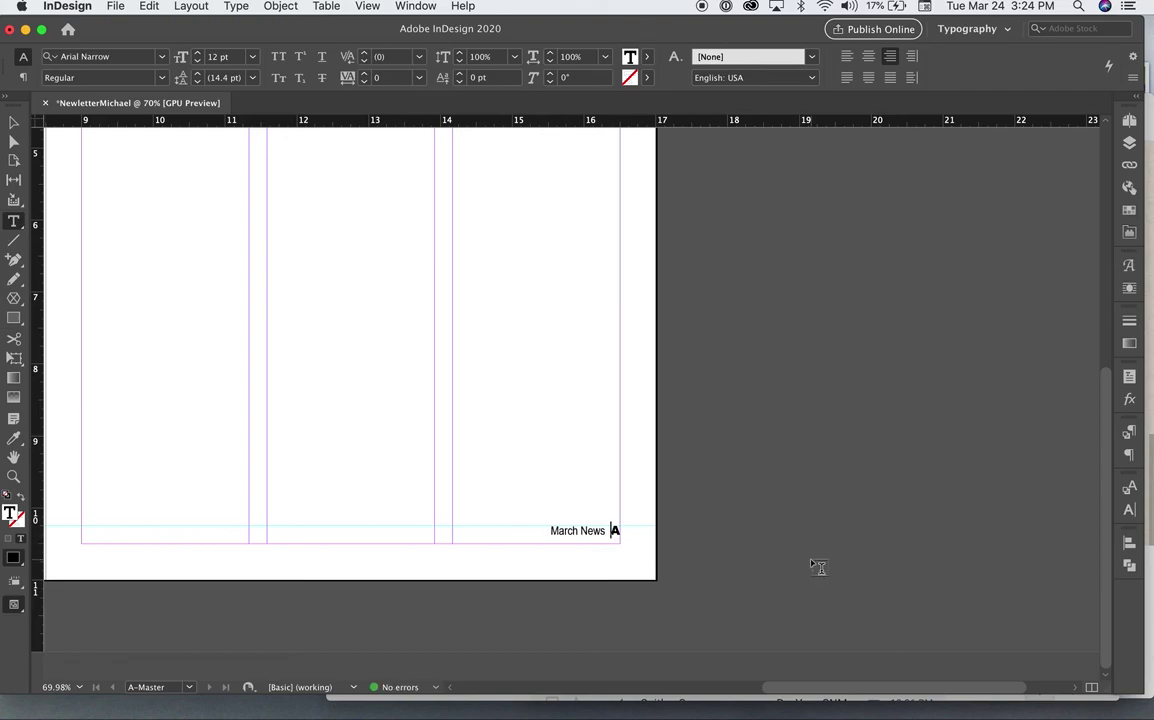
- Go through document pages 1, 2, 3 and 4 to examine the page number and text in their footers
scroll(818, 567, left, 3)
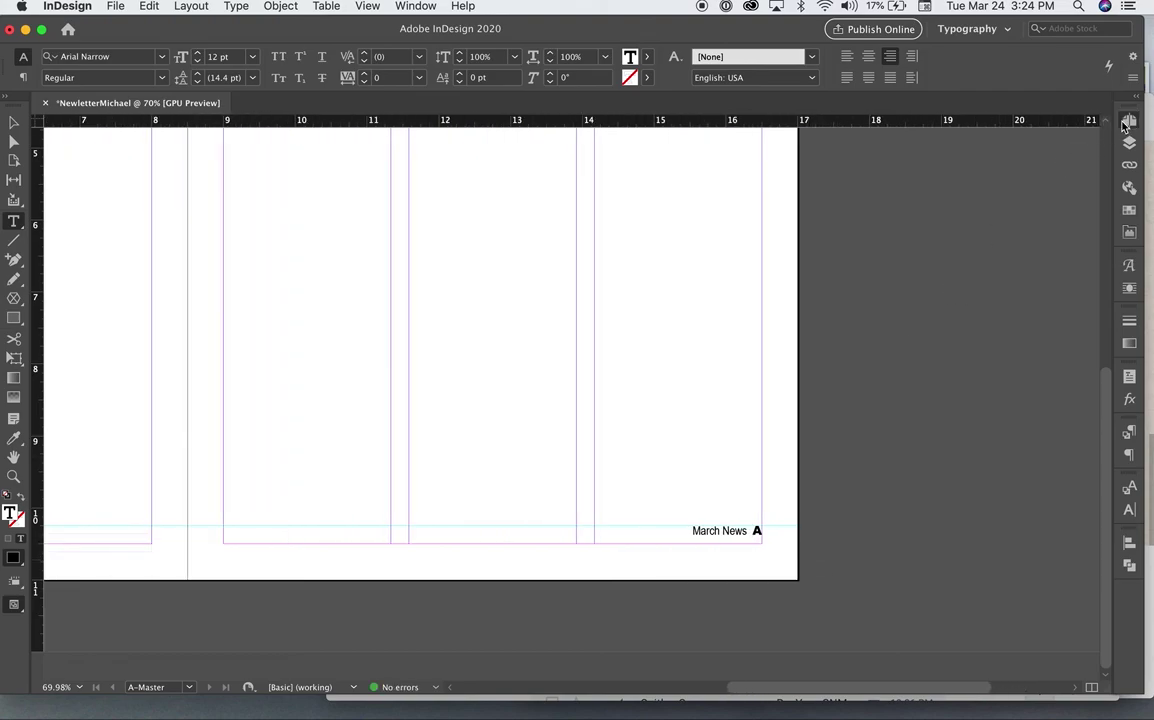
click(1126, 121)
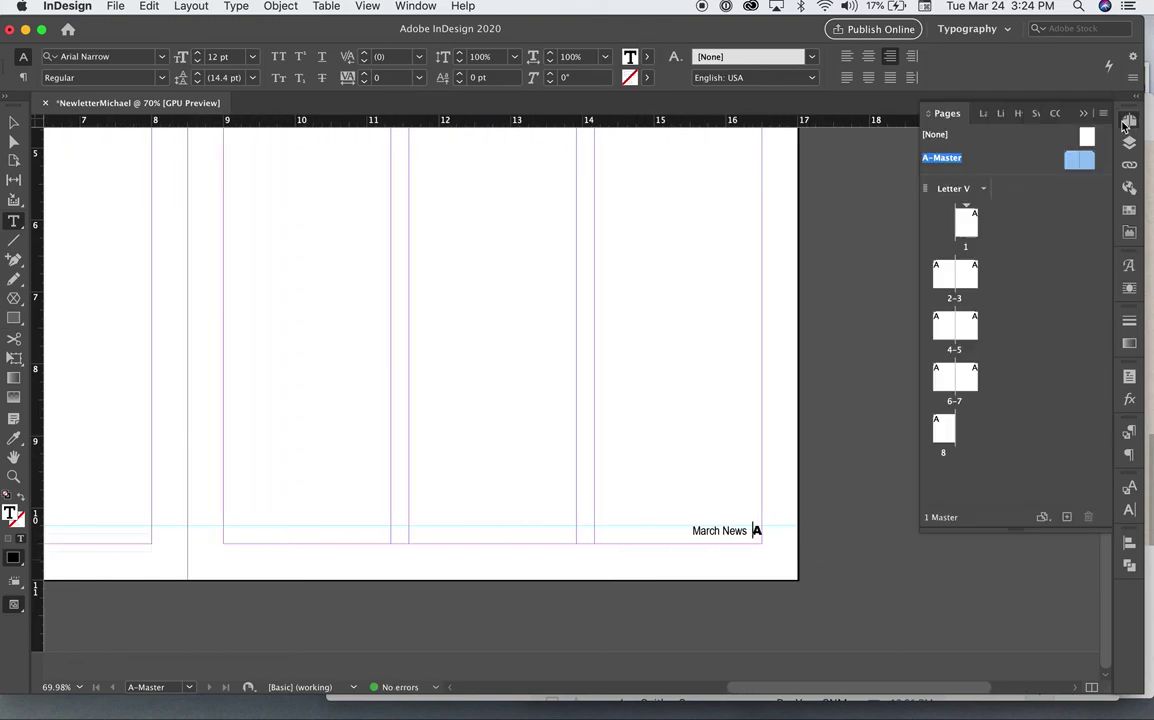
double_click(965, 224)
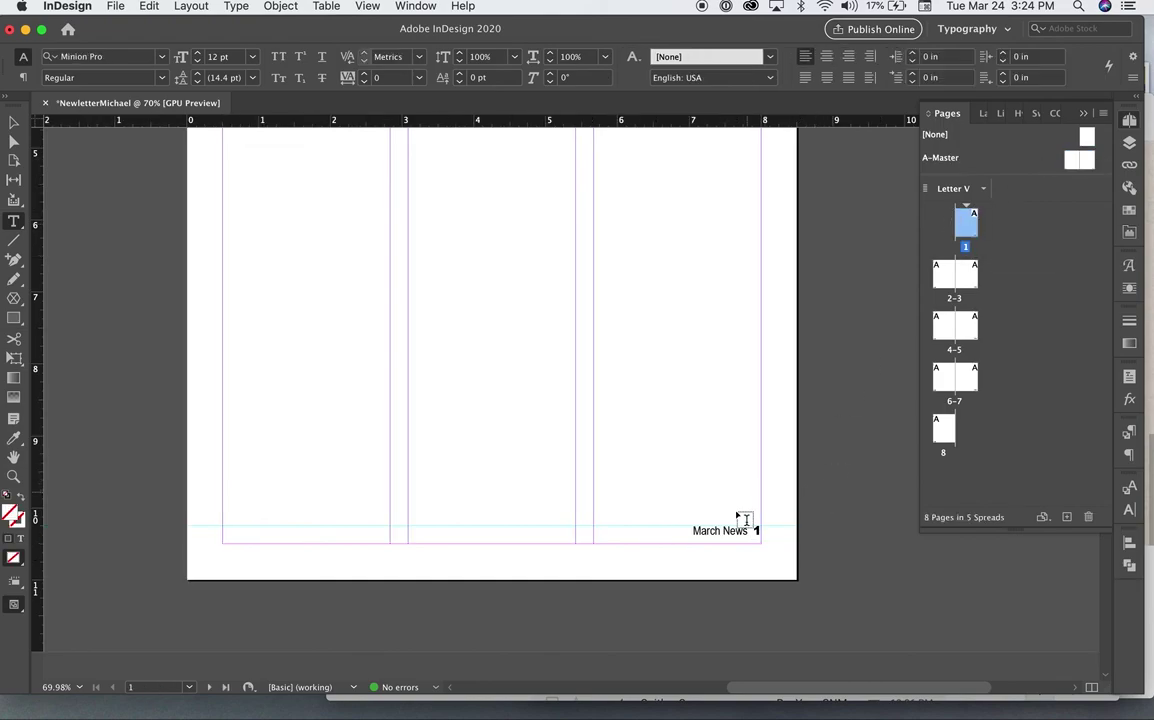
double_click(943, 273)
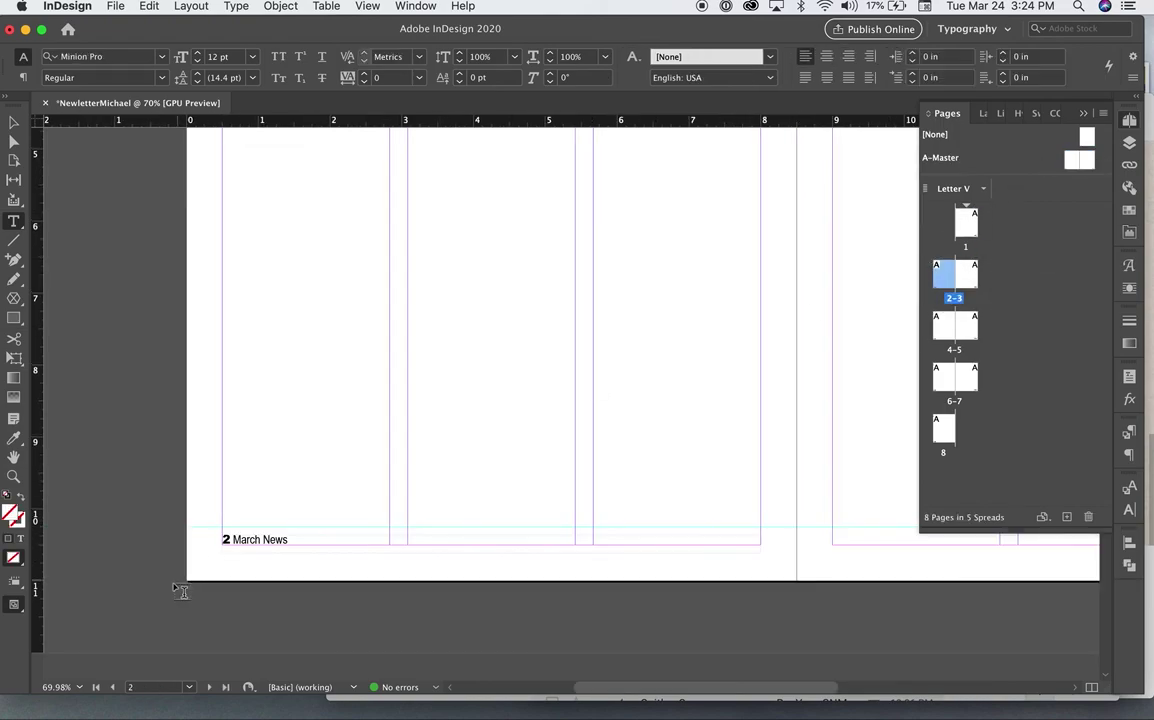
double_click(968, 273)
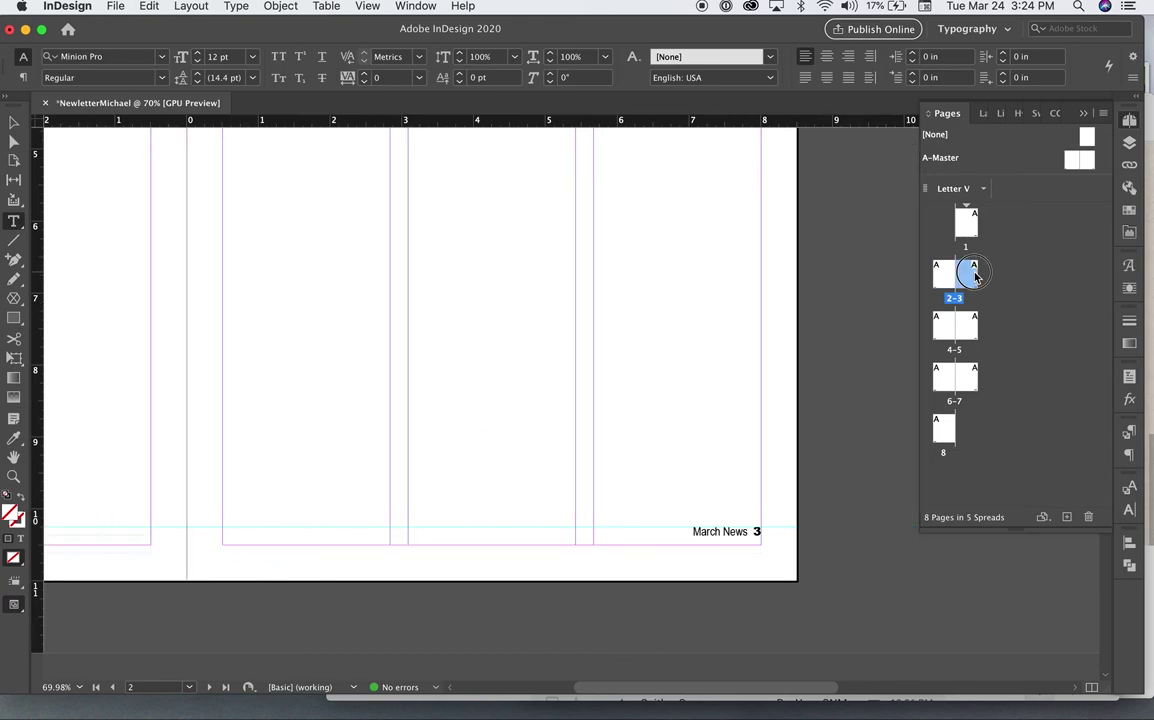
double_click(939, 323)
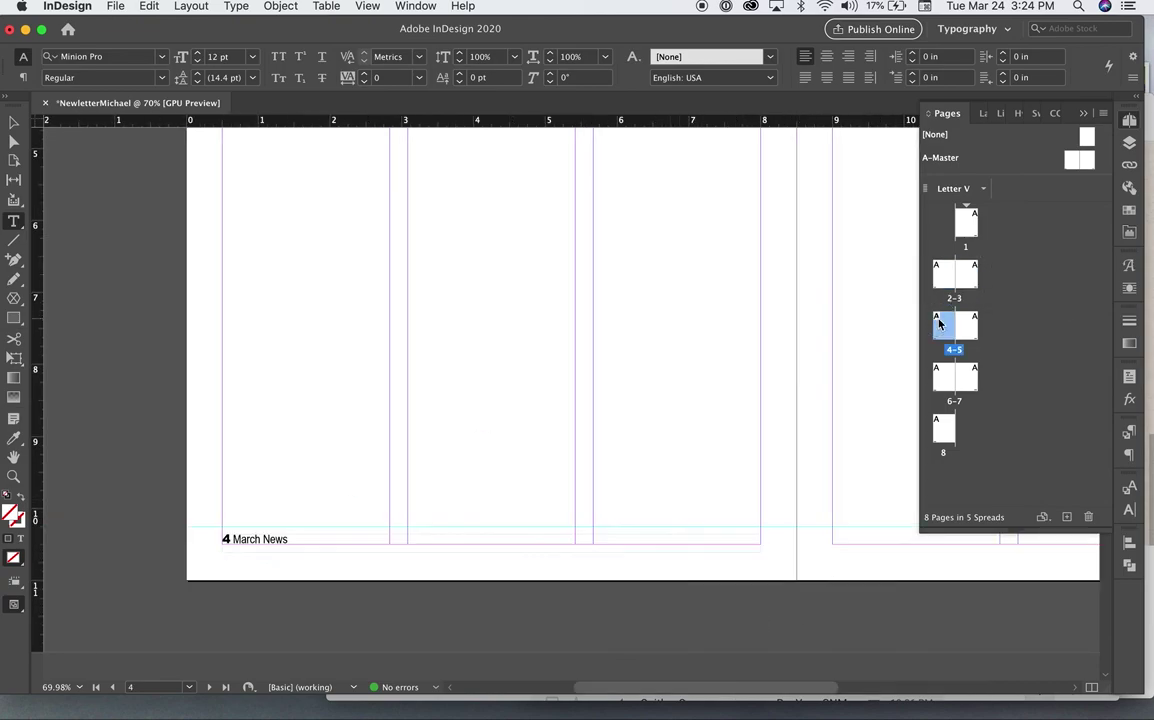